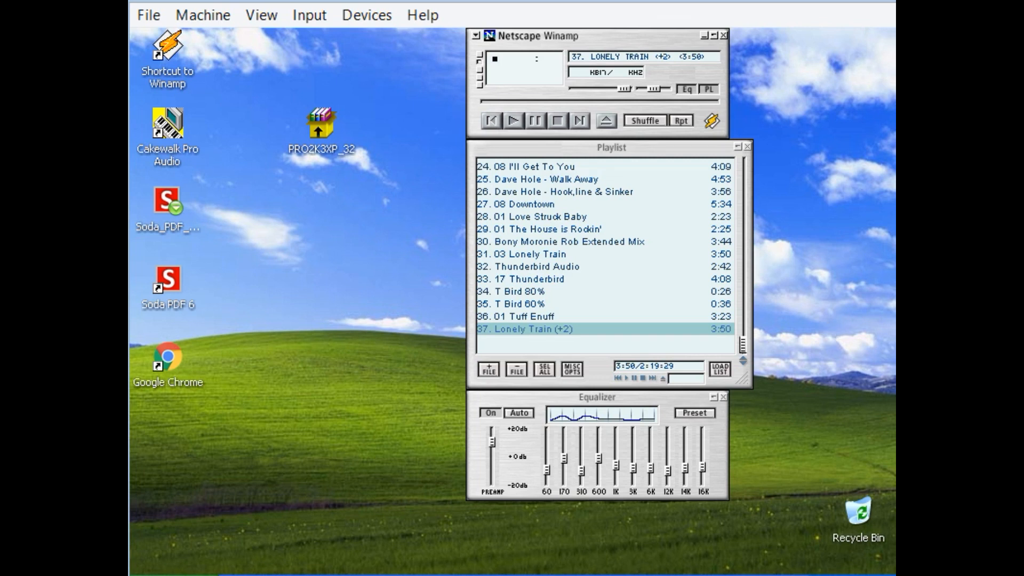
pyautogui.hotkey('alt', 'Tab')
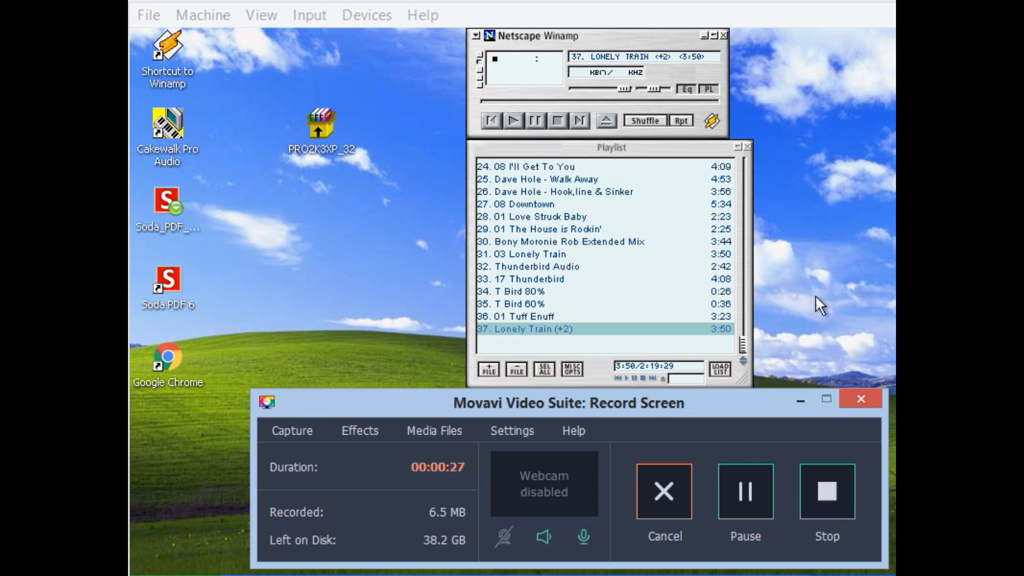
pyautogui.click(800, 399)
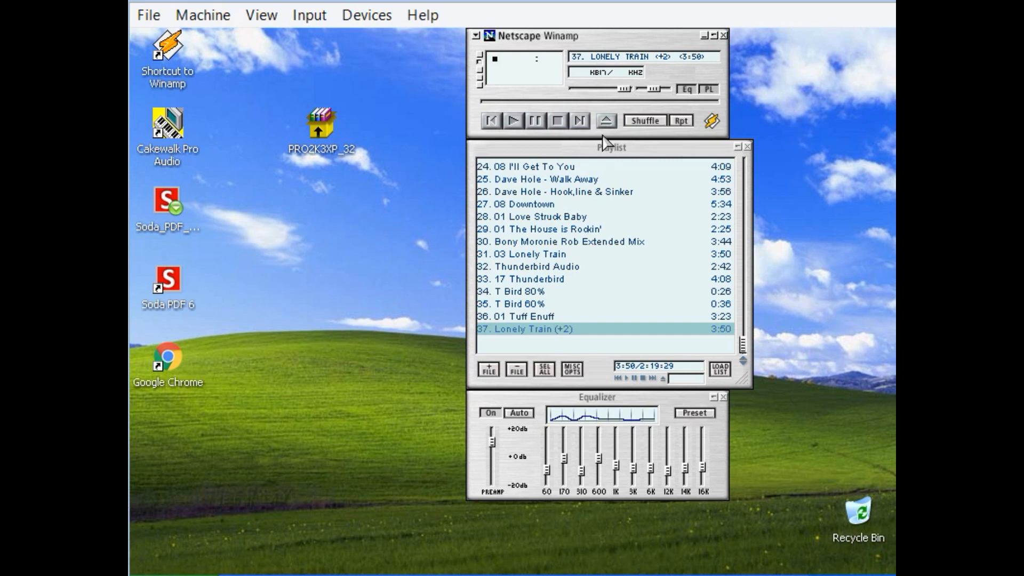
# Play the Lonely Train (+2) track in Winamp to hear its opening, restart it once, and pause playback.
pyautogui.click(514, 123)
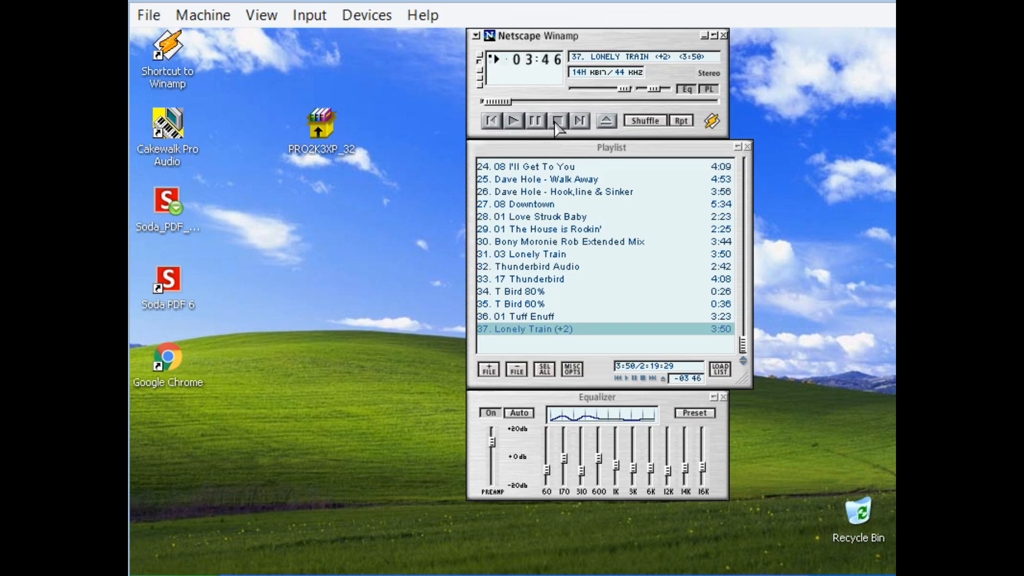
pyautogui.click(557, 125)
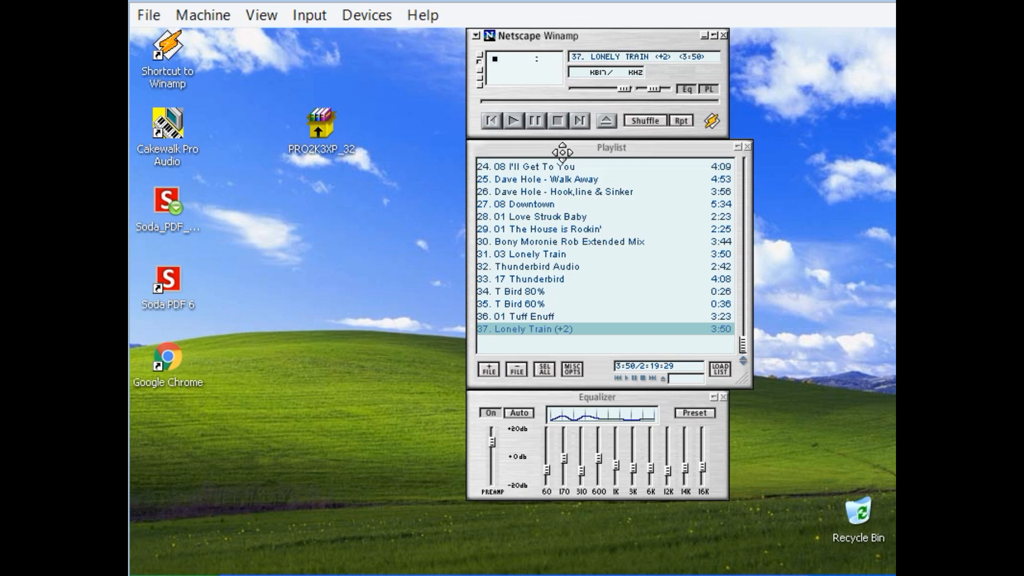
pyautogui.click(514, 121)
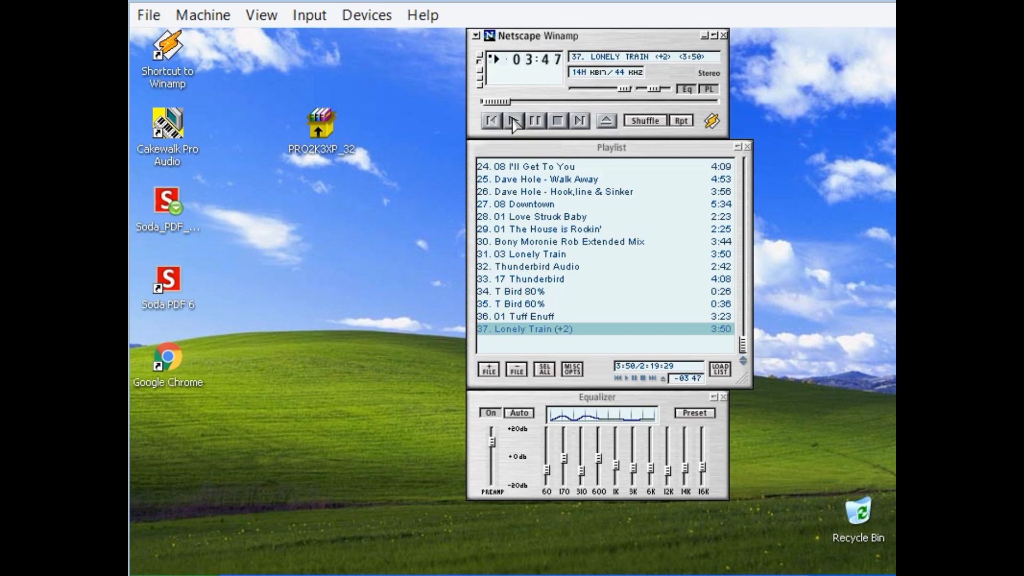
pyautogui.click(536, 122)
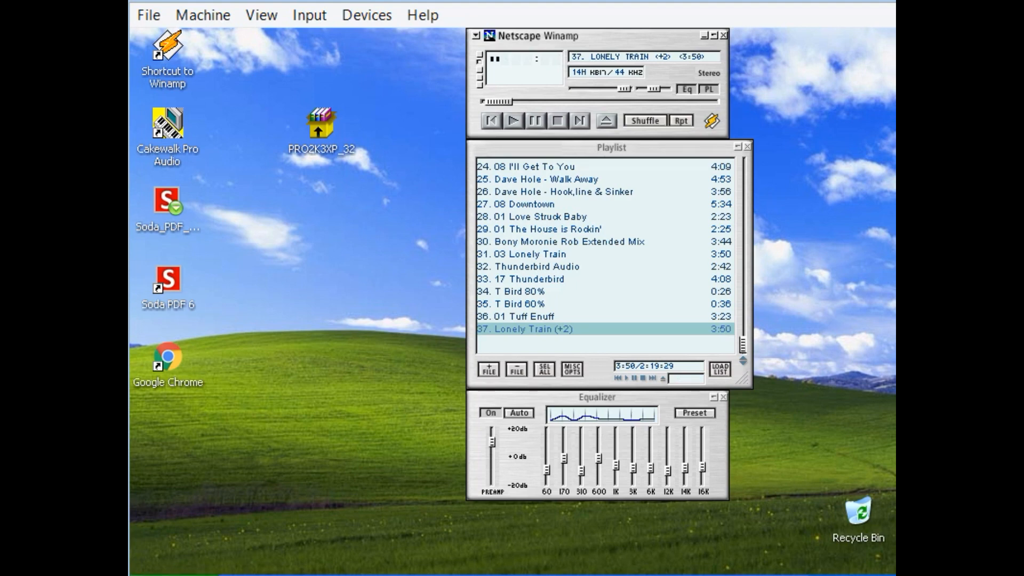
# Launch Cakewalk Pro Audio and maximize its Track window, with Winamp minimized and the startup tip dismissed.
pyautogui.click(172, 575)
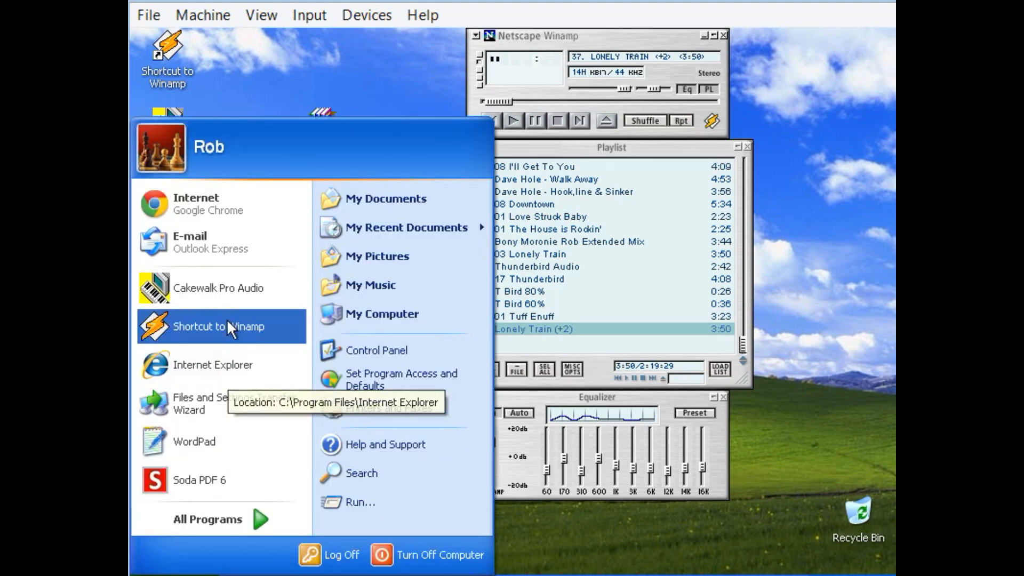
pyautogui.click(231, 298)
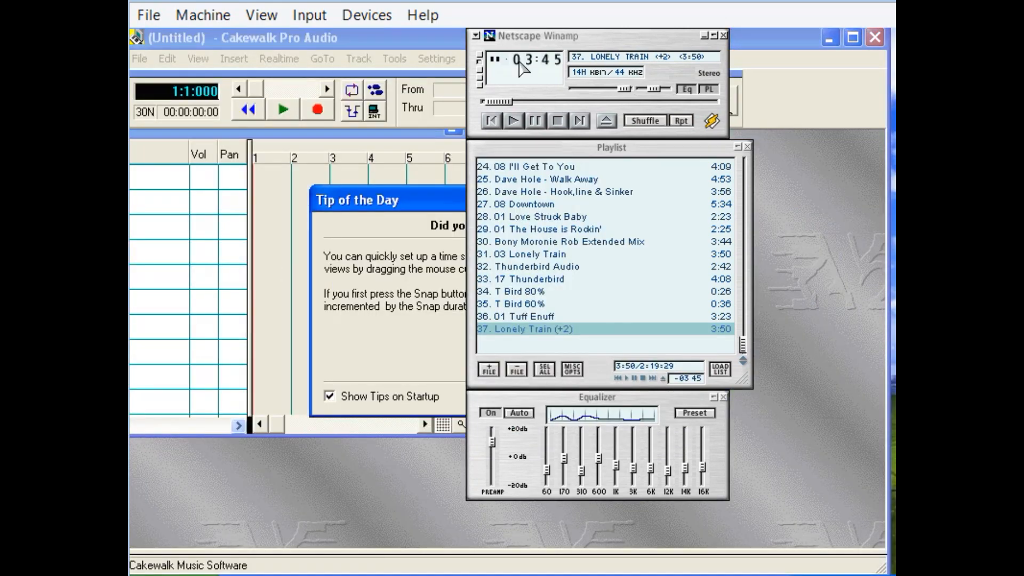
pyautogui.click(704, 37)
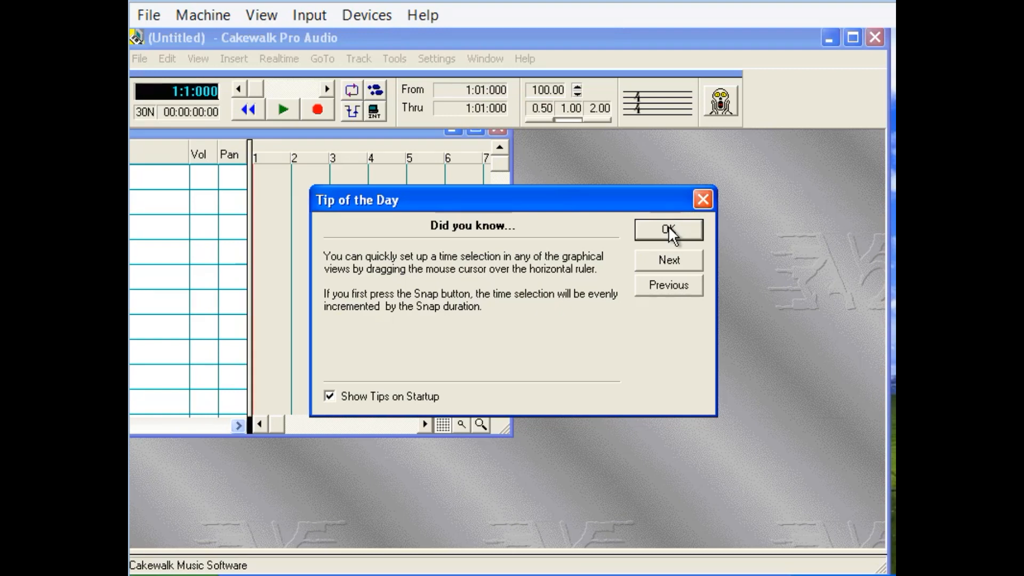
pyautogui.click(655, 229)
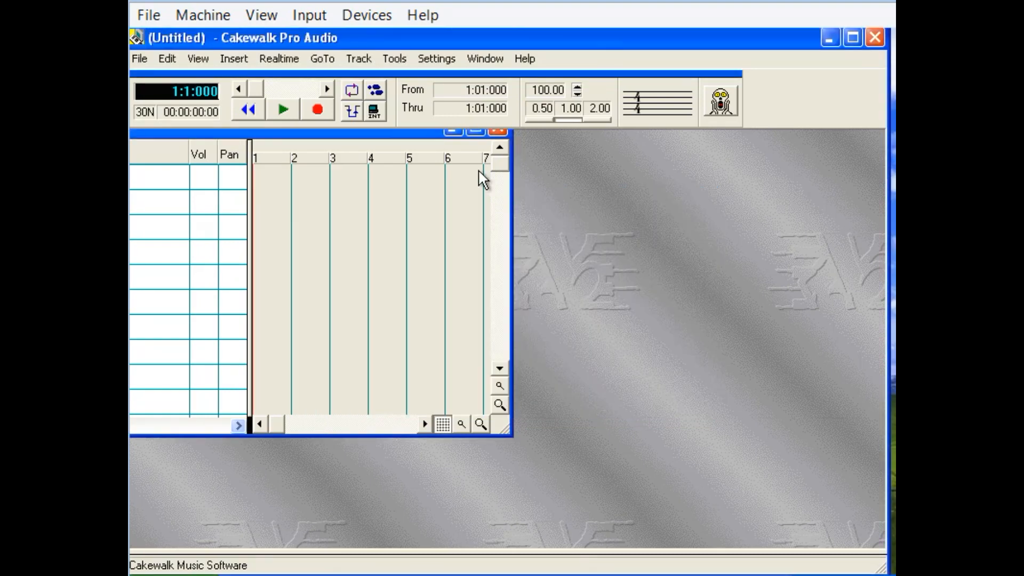
pyautogui.click(478, 135)
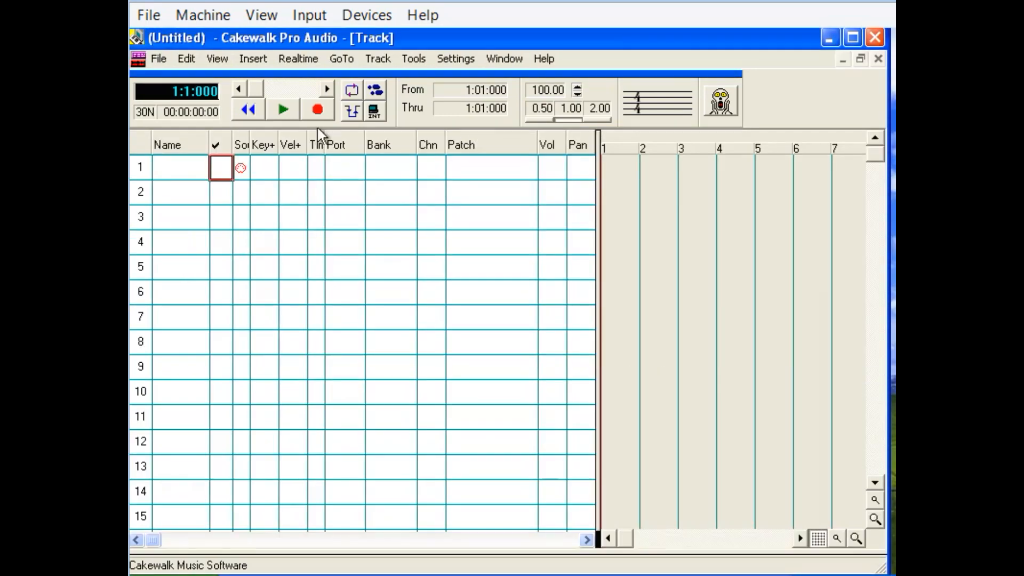
# Open the recent LonelyTrain (2) project and select the Baritone Sax patch on track 11.
pyautogui.click(160, 59)
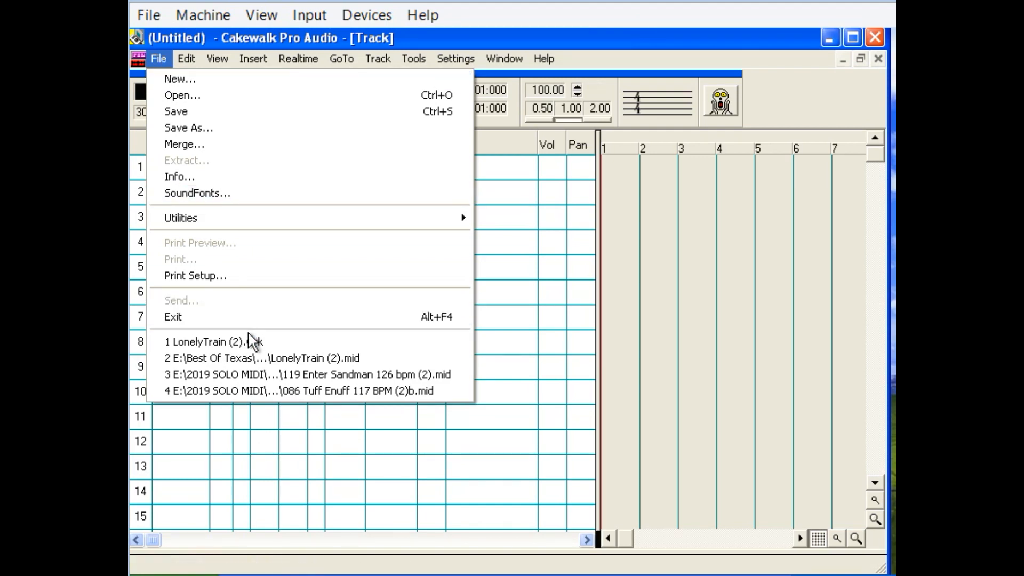
pyautogui.click(221, 342)
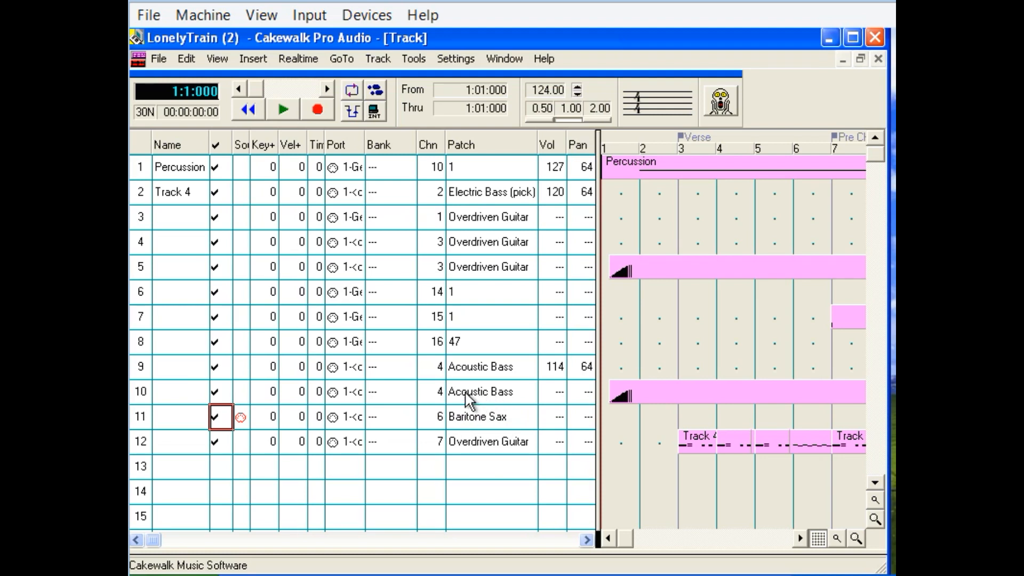
pyautogui.click(466, 421)
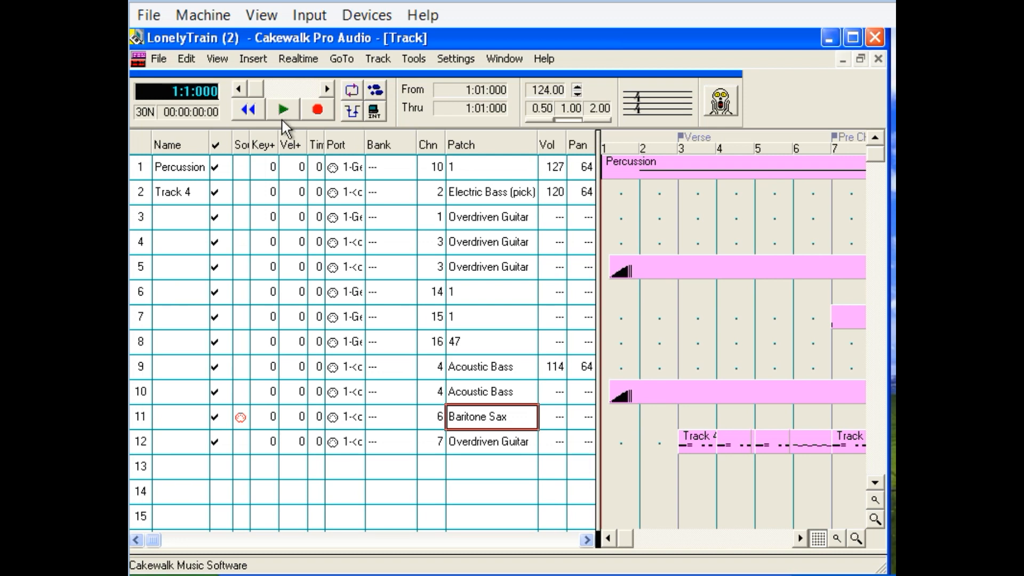
pyautogui.click(318, 112)
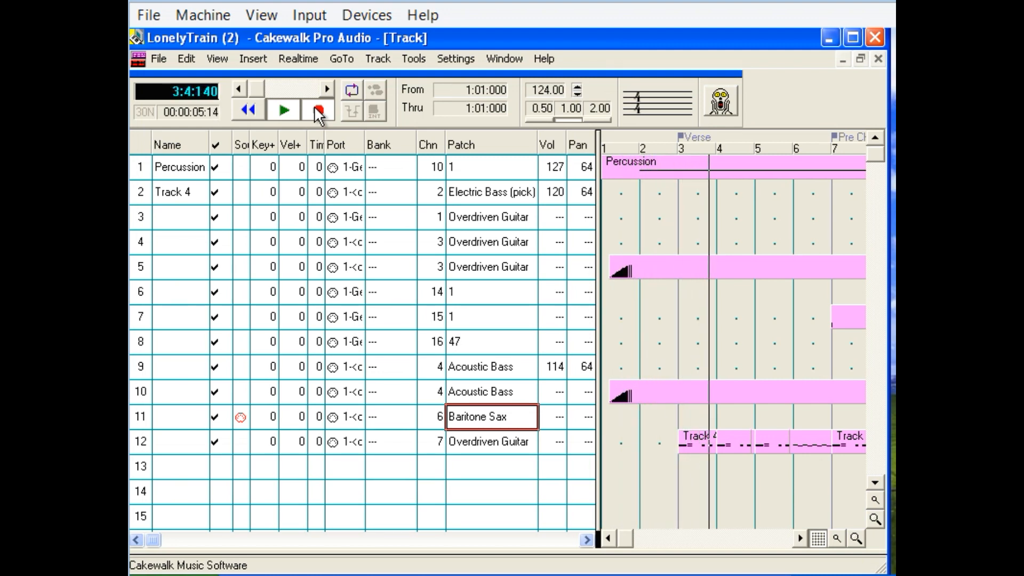
pyautogui.click(289, 112)
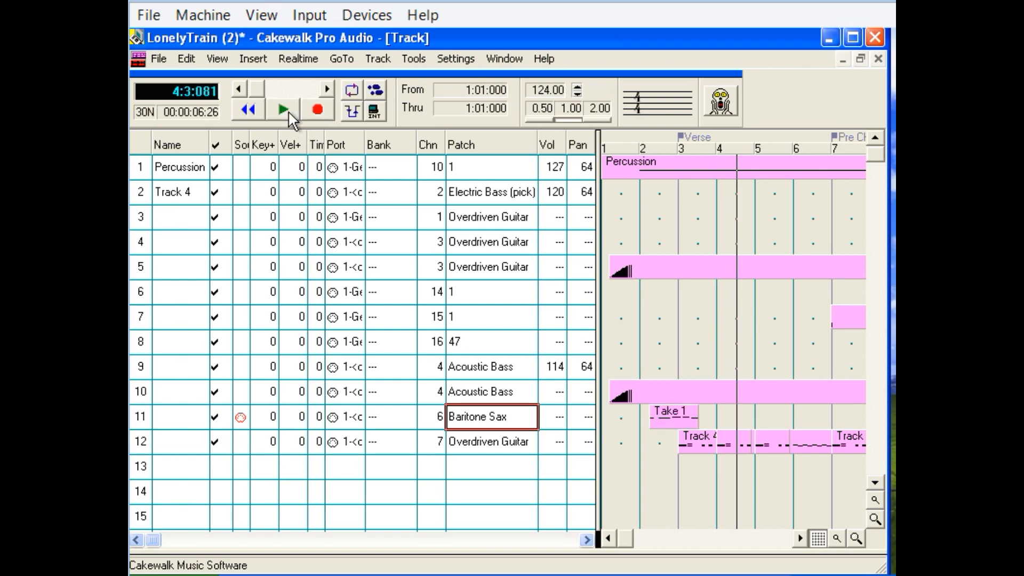
pyautogui.click(248, 109)
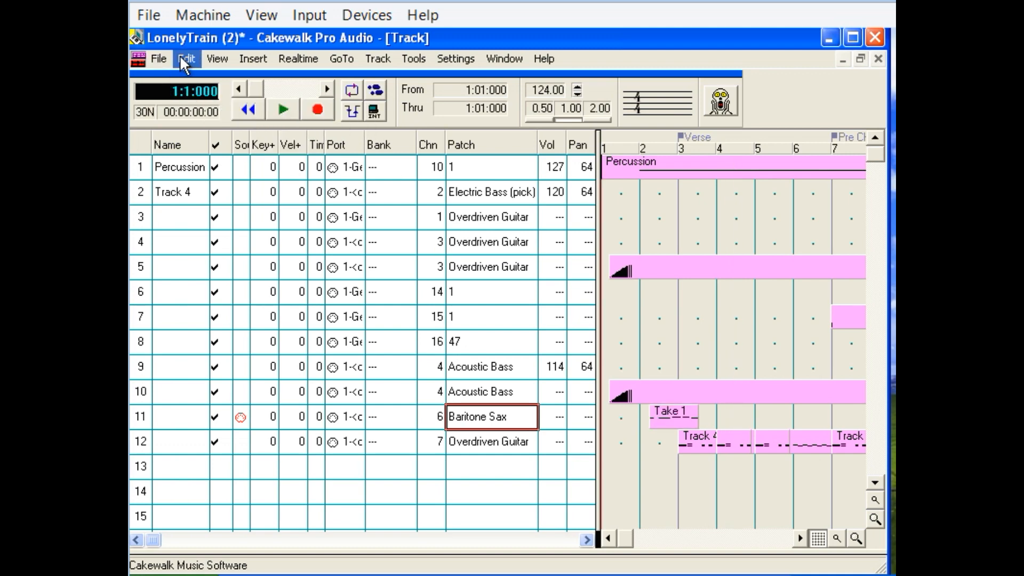
pyautogui.click(183, 57)
pyautogui.click(197, 78)
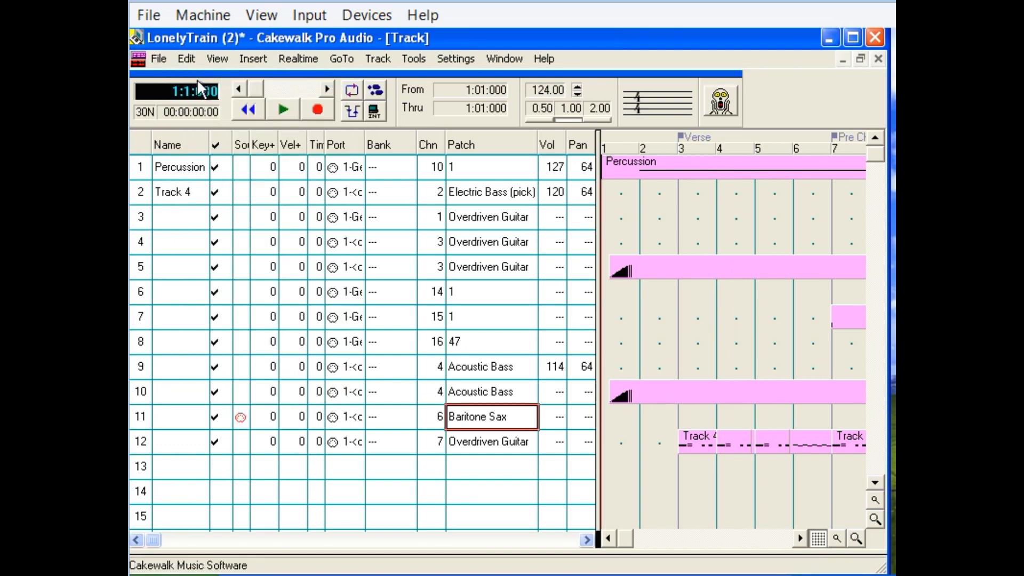
# Record a MIDI melody take on track 11 from the song's start into measure 11, and rewind to the beginning.
pyautogui.click(319, 110)
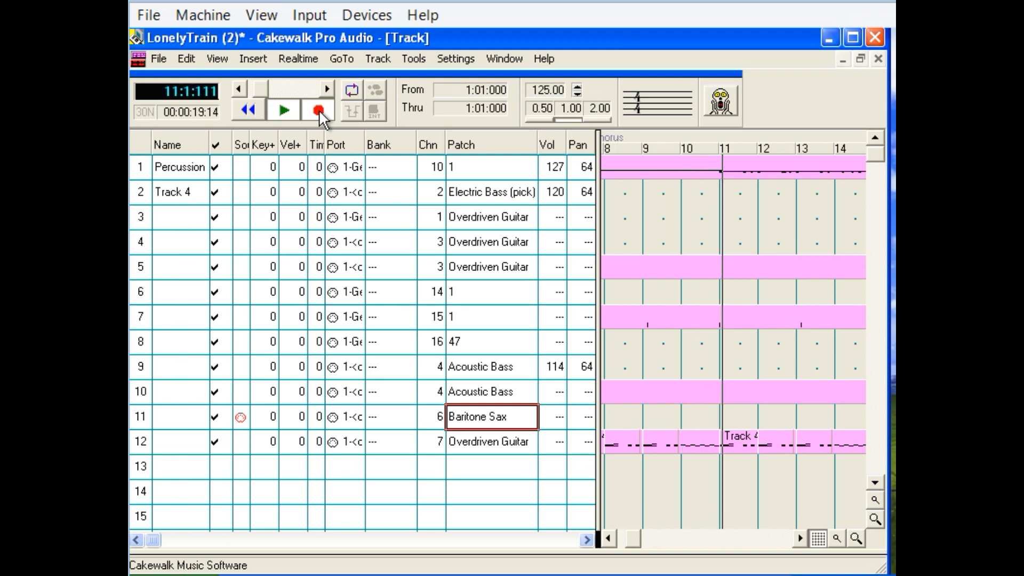
pyautogui.click(293, 110)
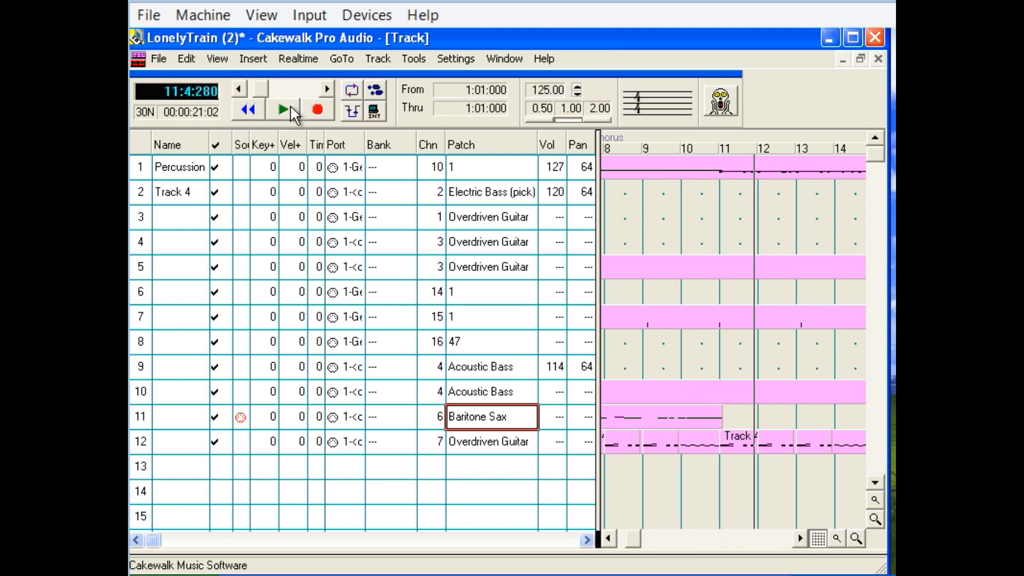
pyautogui.click(248, 110)
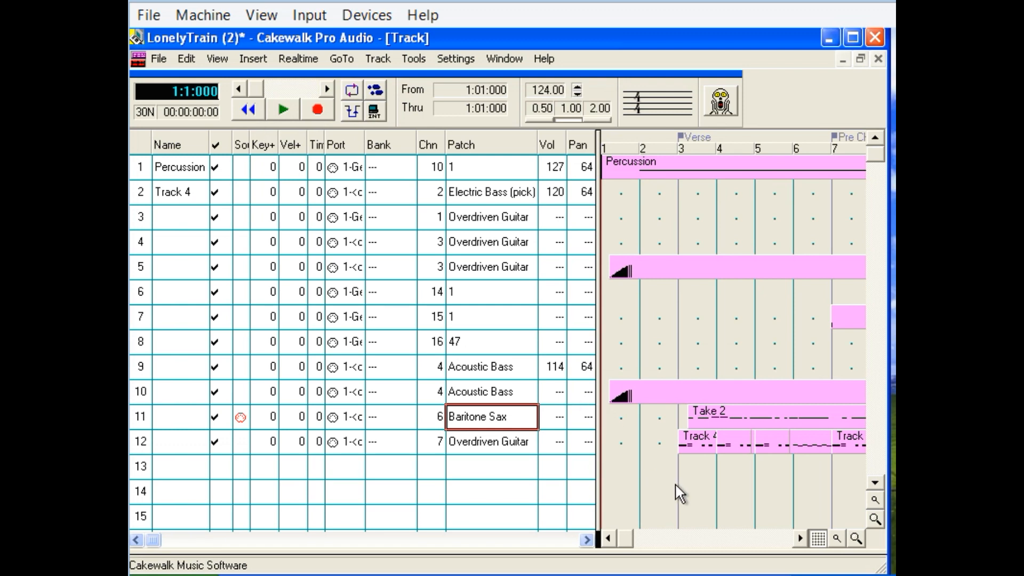
# Show the recorded track 11 take in the Staff view and play it back from measure 3 into measure 6.
pyautogui.click(677, 484)
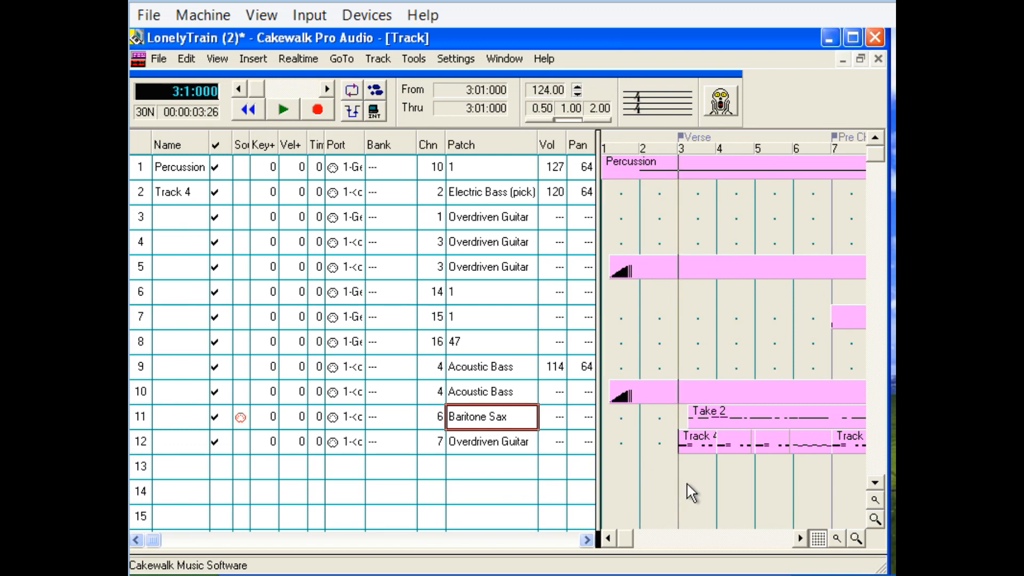
pyautogui.click(725, 422)
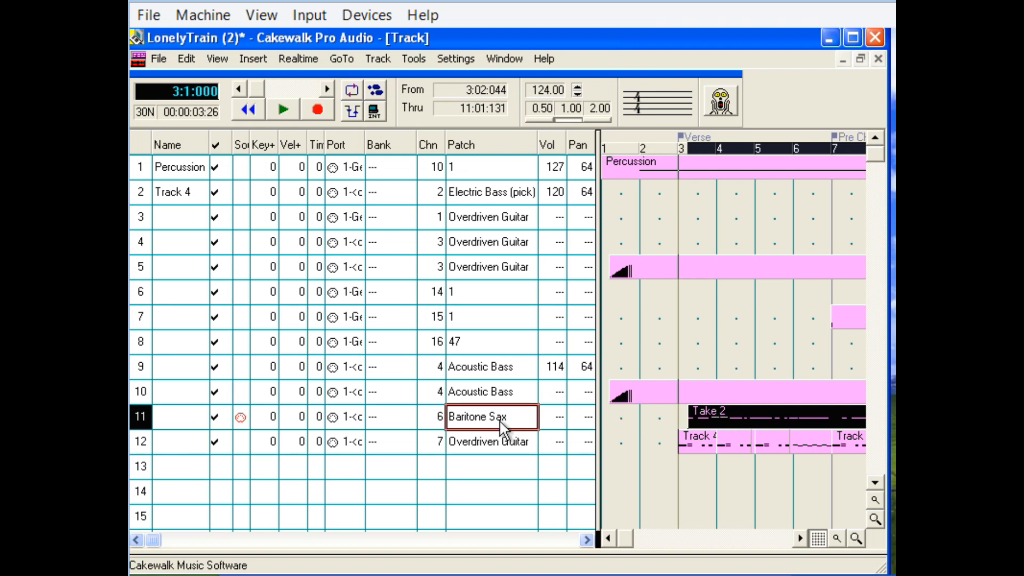
pyautogui.click(220, 55)
pyautogui.moveTo(224, 81)
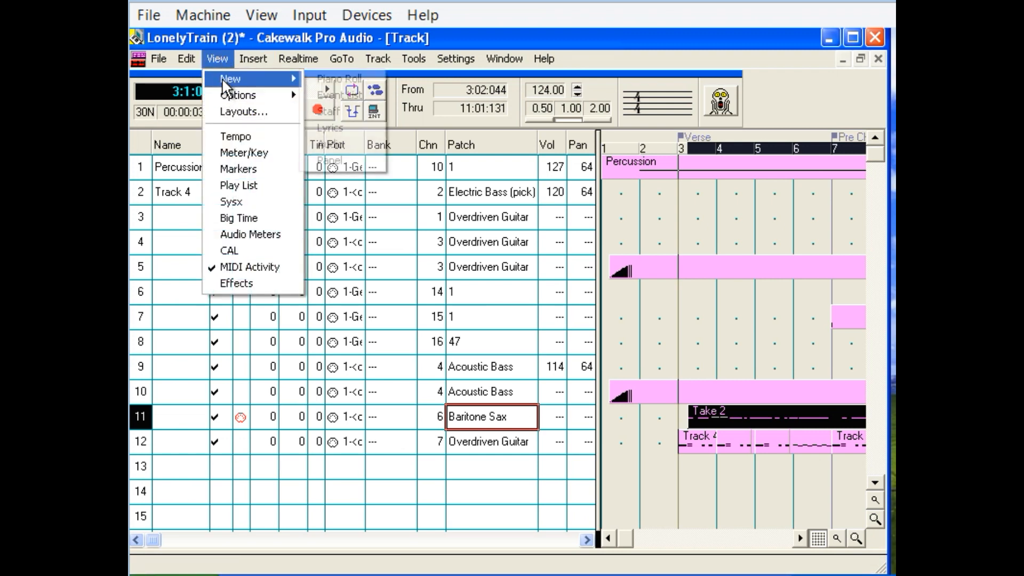
pyautogui.click(375, 110)
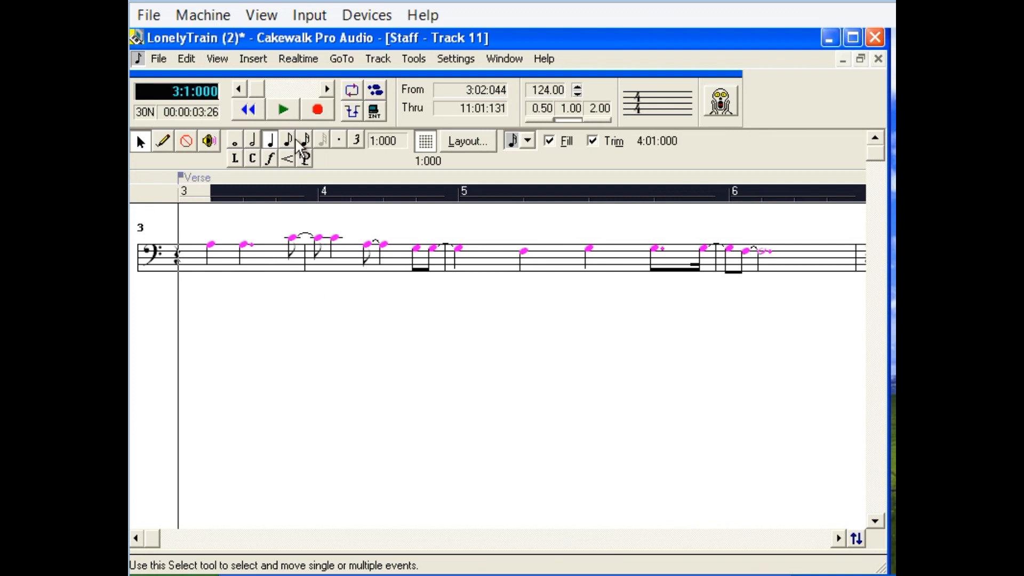
pyautogui.click(291, 111)
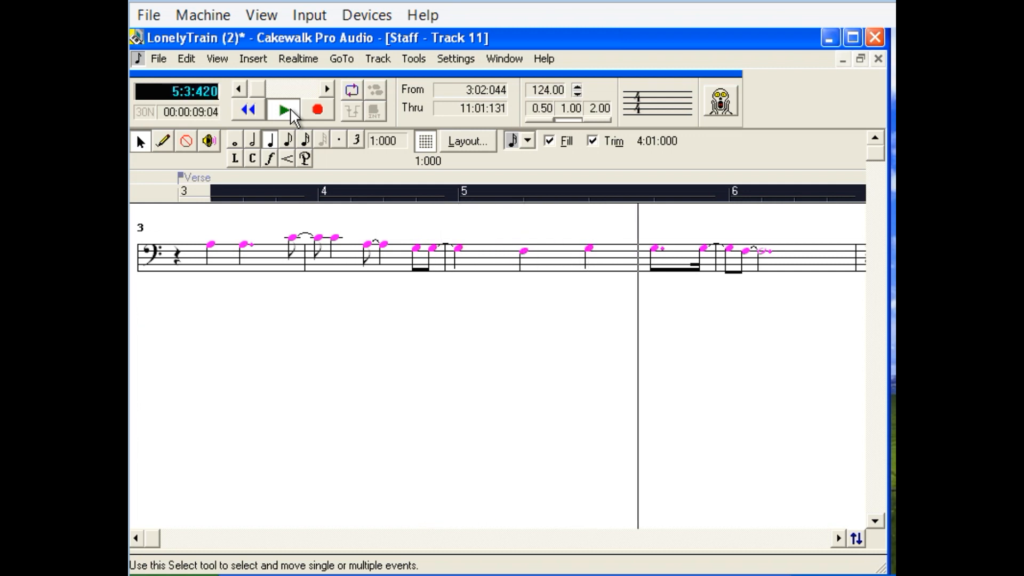
pyautogui.click(292, 111)
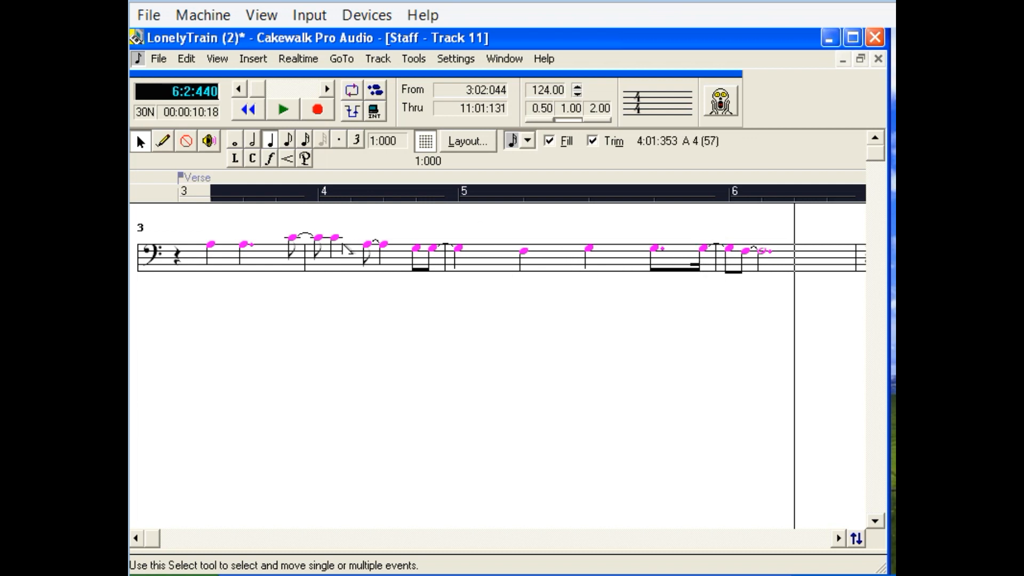
# Quantize the selected track 11 notes to Eighth resolution, changing only Start Times with the other three change options off.
pyautogui.click(187, 58)
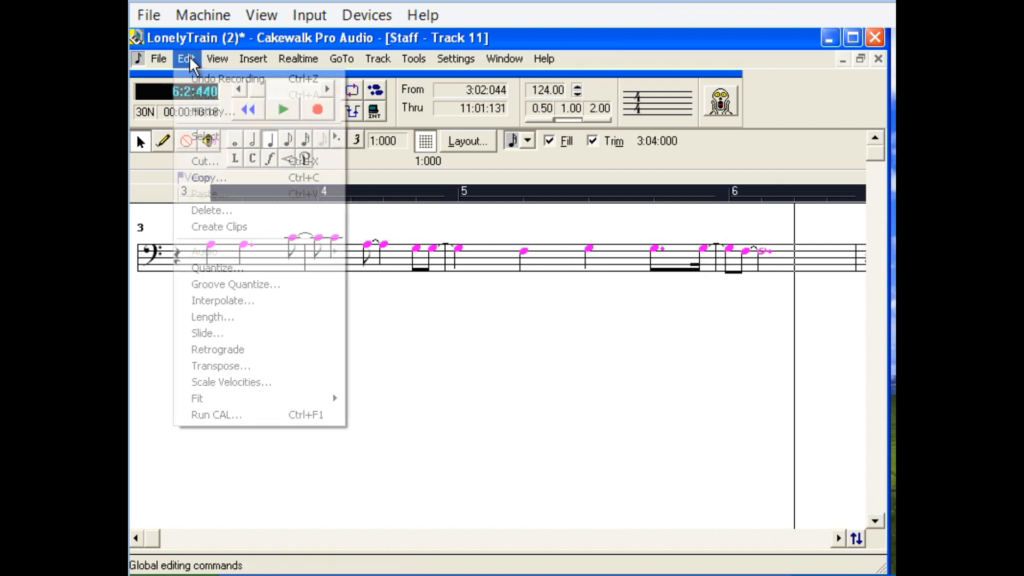
pyautogui.click(230, 271)
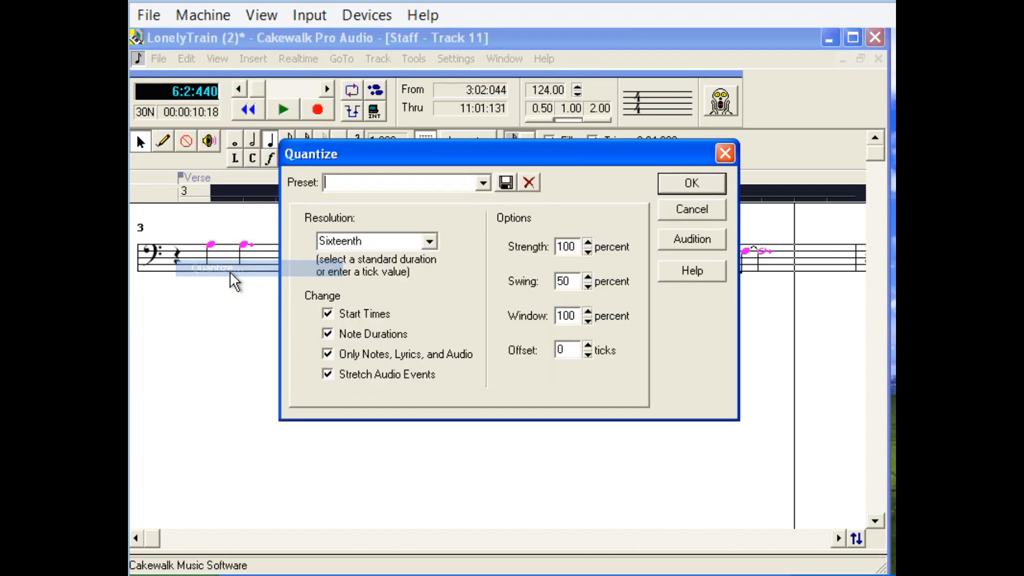
pyautogui.click(430, 241)
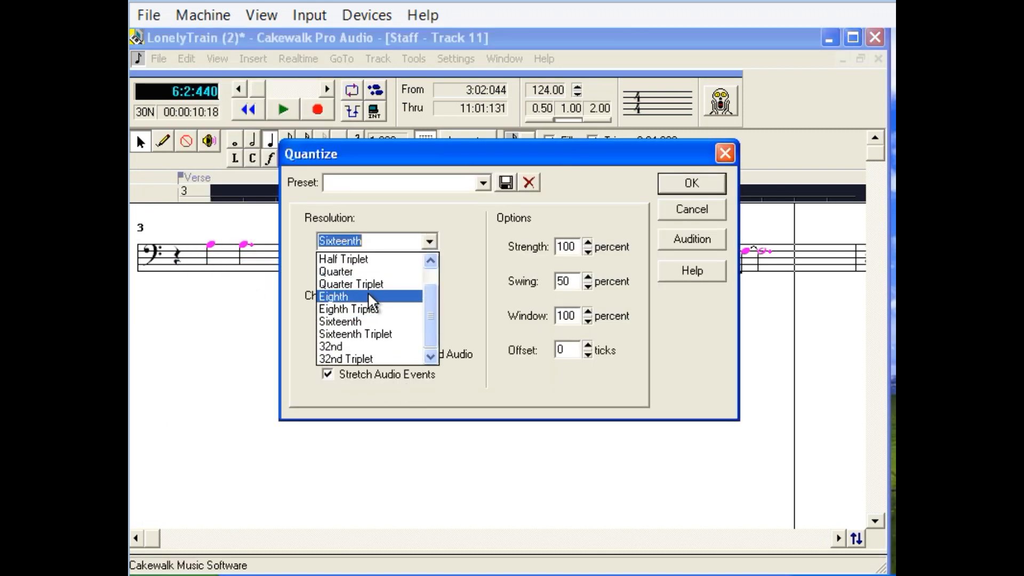
pyautogui.click(368, 295)
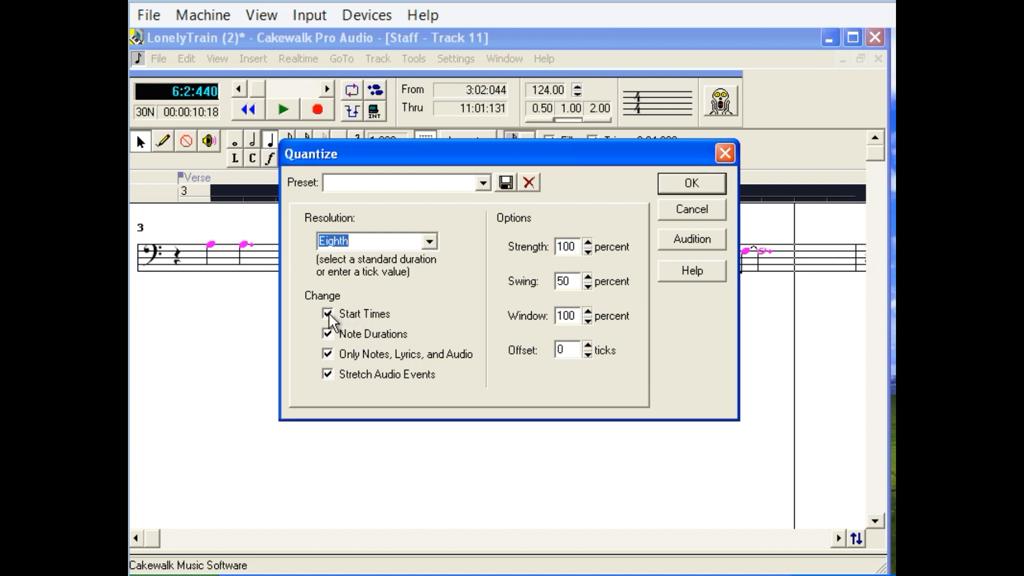
pyautogui.click(328, 334)
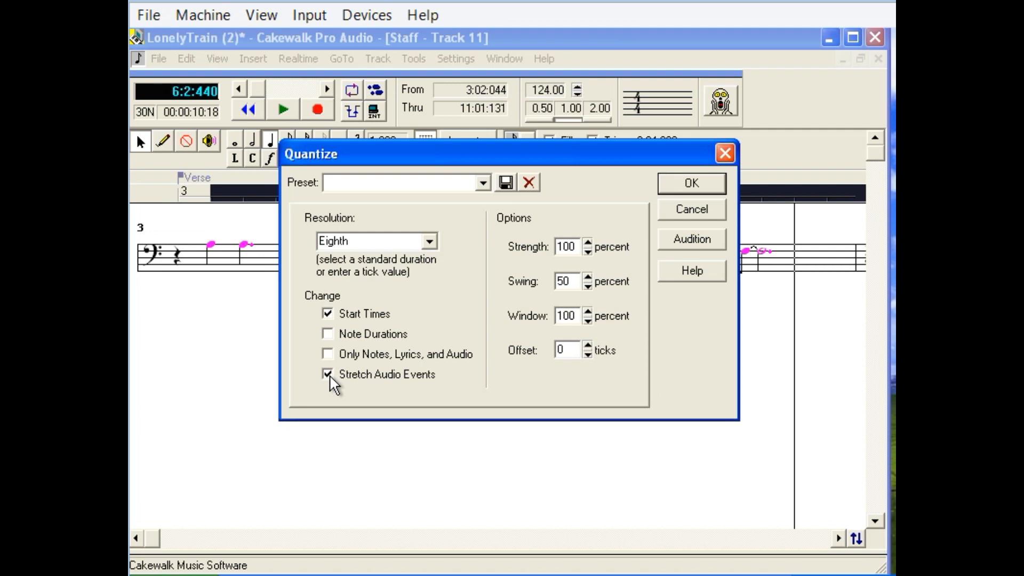
pyautogui.click(691, 184)
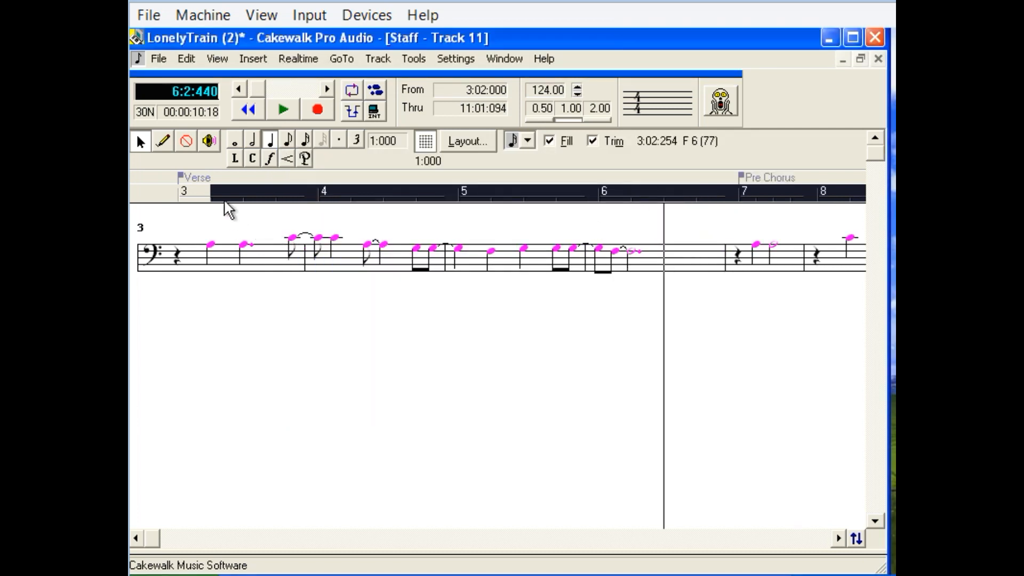
# Play the quantized track 11 notes from the Verse section, replaying them from measure 3 through measure 10.
pyautogui.click(210, 191)
pyautogui.click(284, 110)
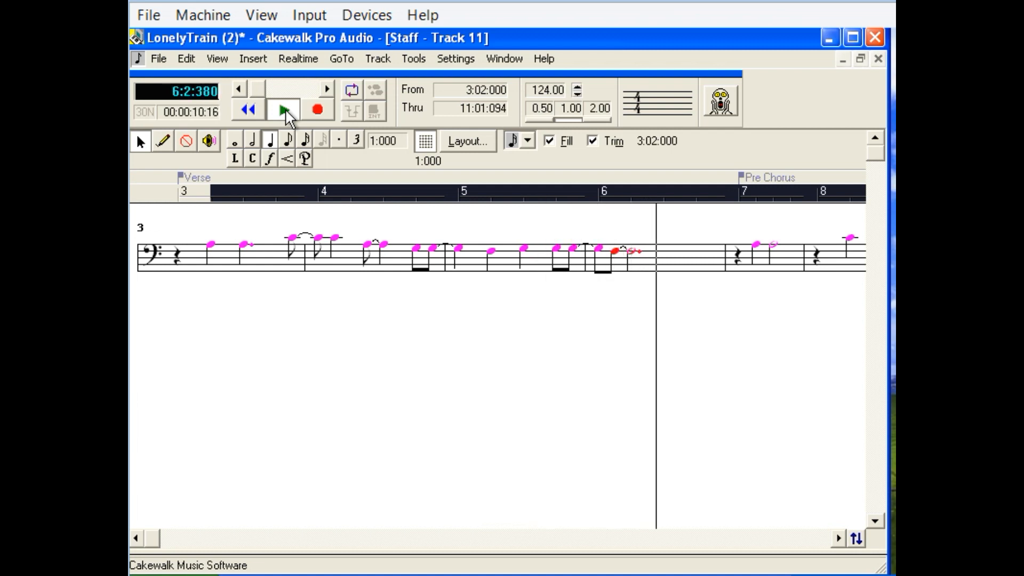
pyautogui.click(286, 108)
pyautogui.click(181, 197)
pyautogui.click(284, 111)
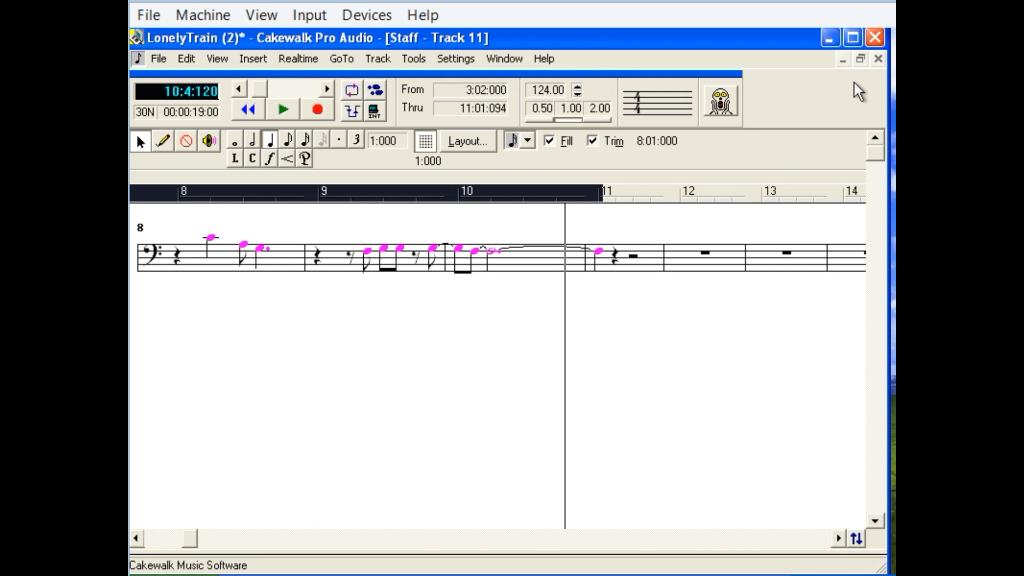
# Close the Staff view, mute track 11, play the song from the start into measure 10, and rewind.
pyautogui.click(879, 59)
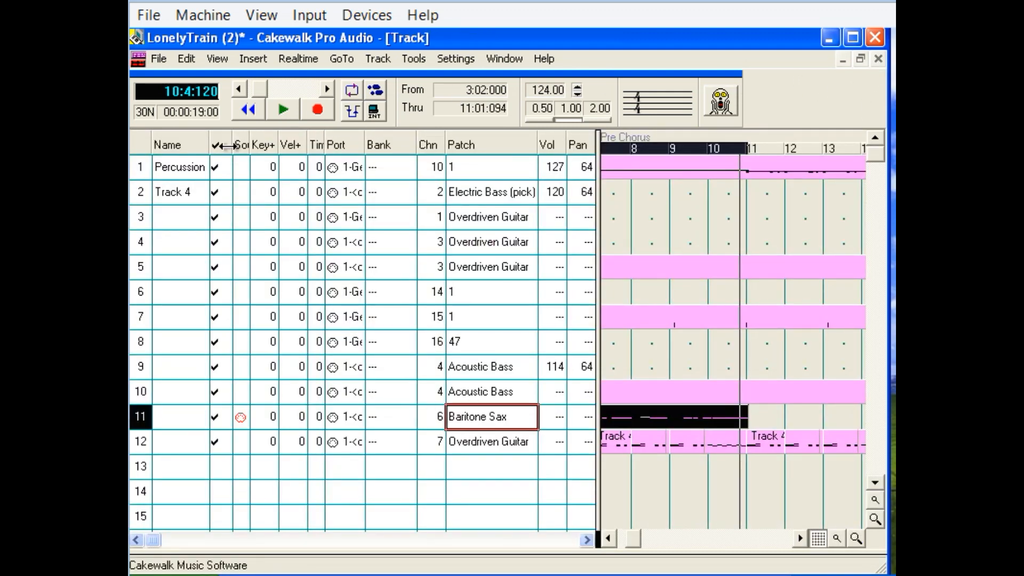
pyautogui.click(247, 110)
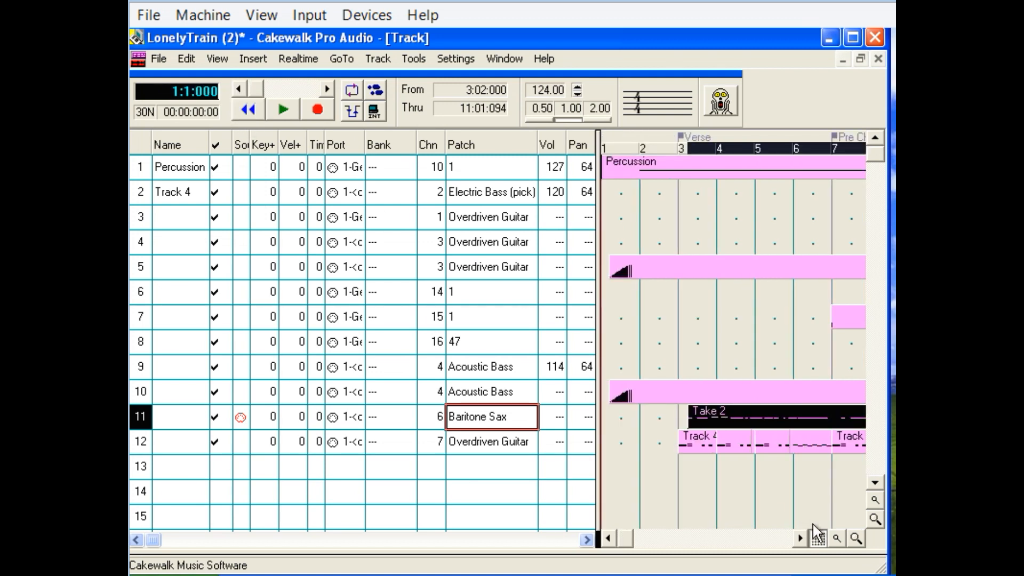
pyautogui.click(221, 421)
pyautogui.click(223, 419)
pyautogui.click(286, 110)
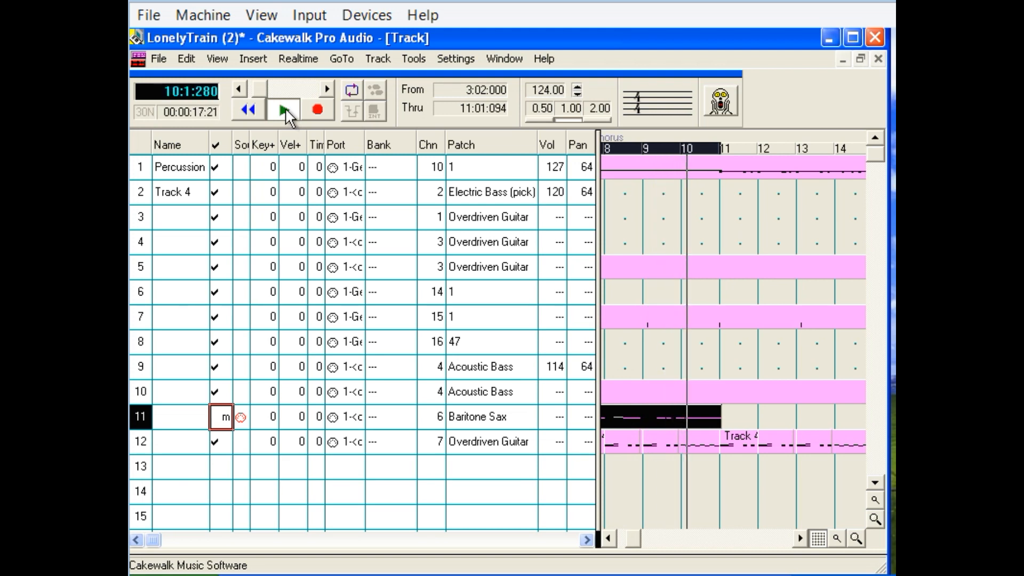
pyautogui.click(286, 105)
pyautogui.click(249, 110)
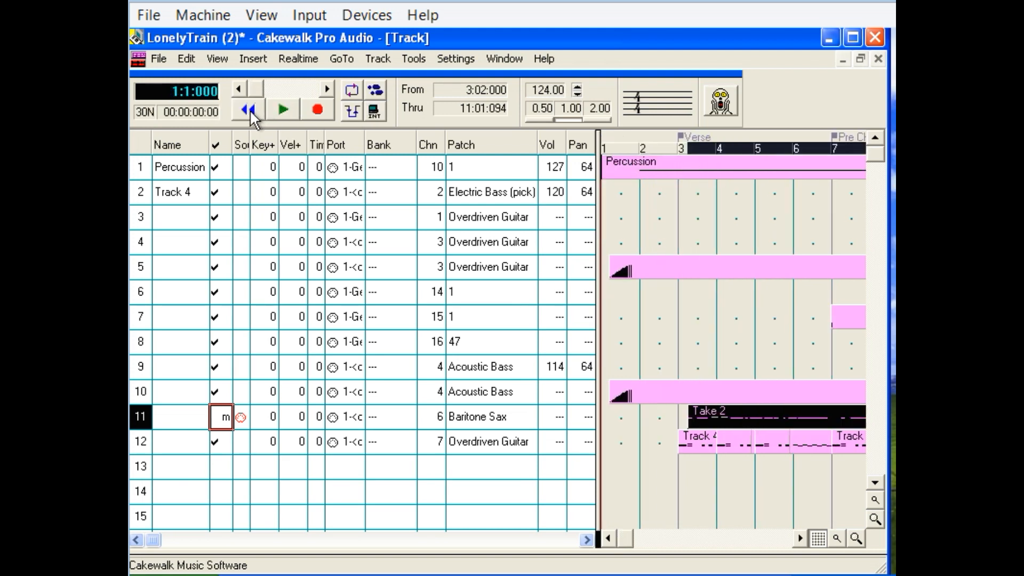
# Play the song from the start into measure 11, unmuting track 11 during playback, and rewind.
pyautogui.click(281, 113)
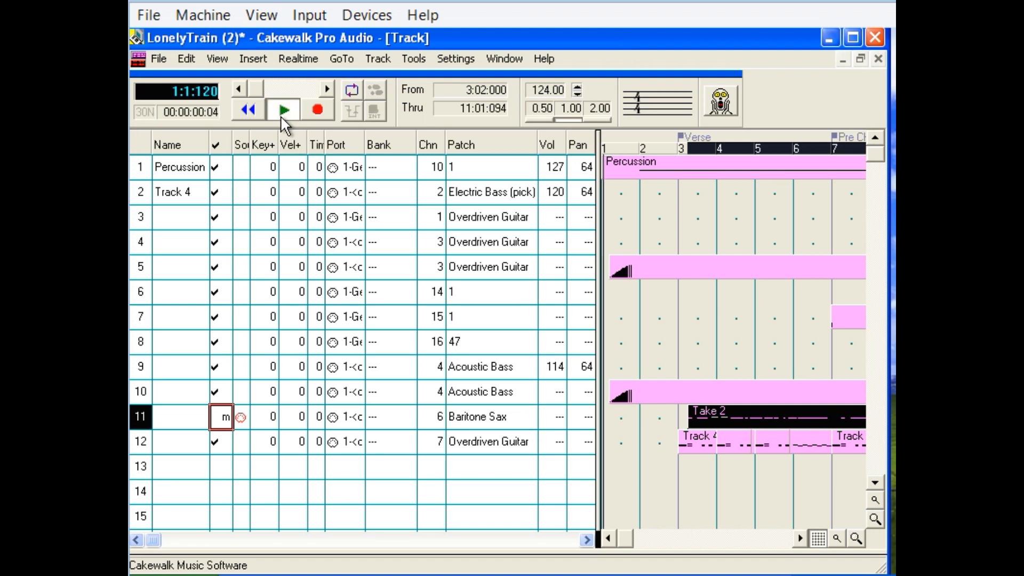
pyautogui.click(222, 418)
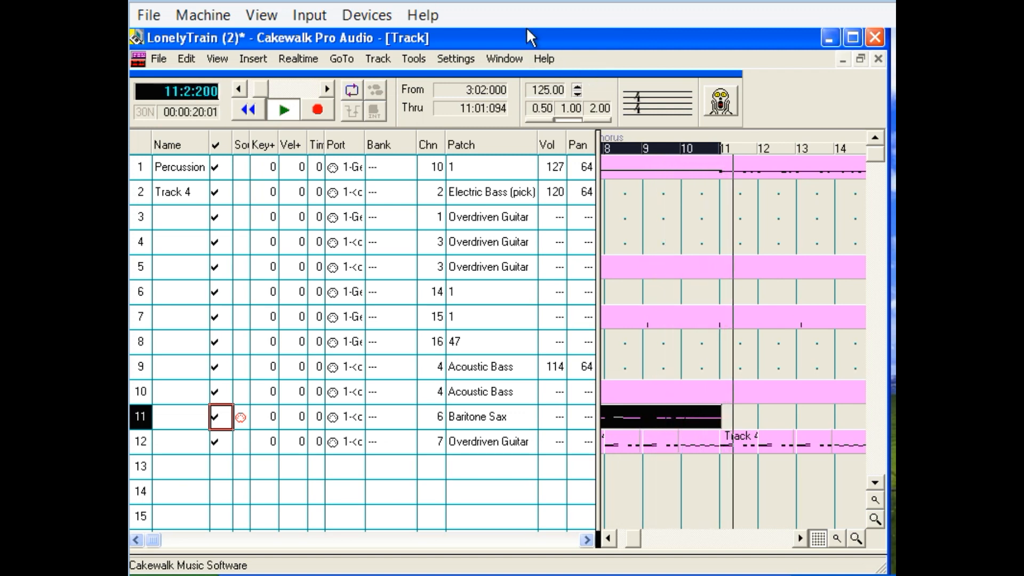
pyautogui.click(290, 111)
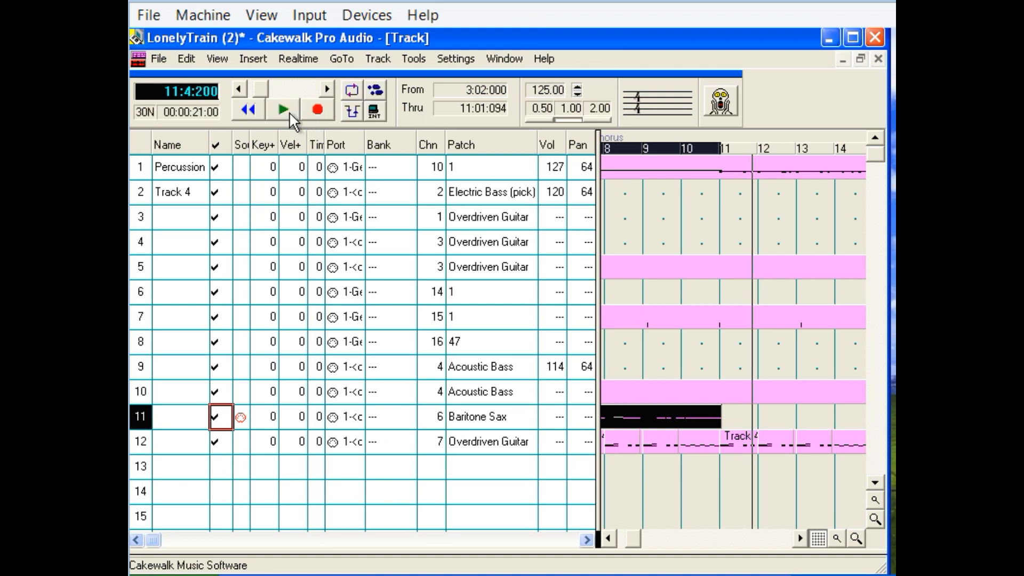
pyautogui.click(255, 111)
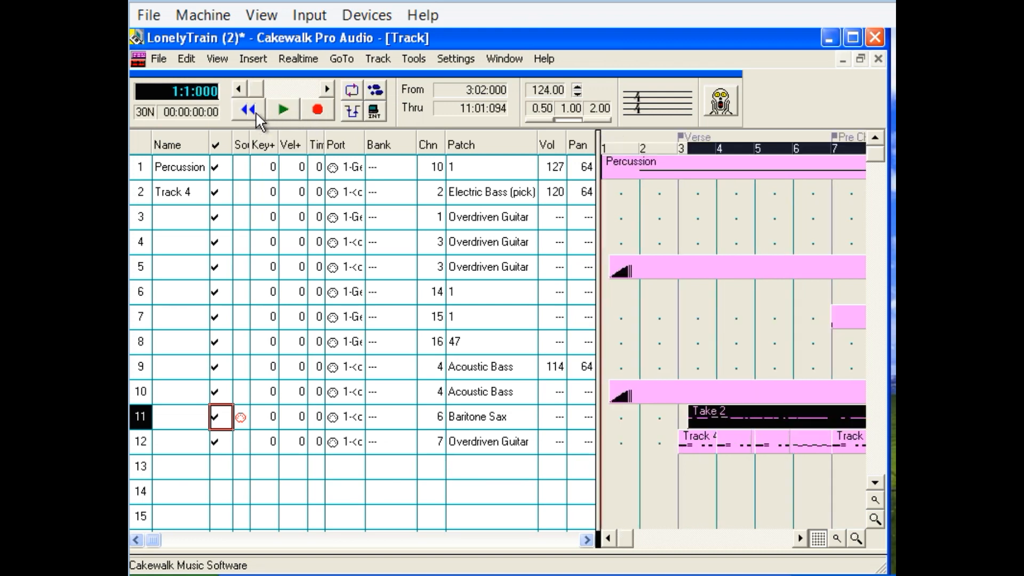
# Copy the Take 2 clip on track 11 with only Events in Tracks included.
pyautogui.rightClick(706, 415)
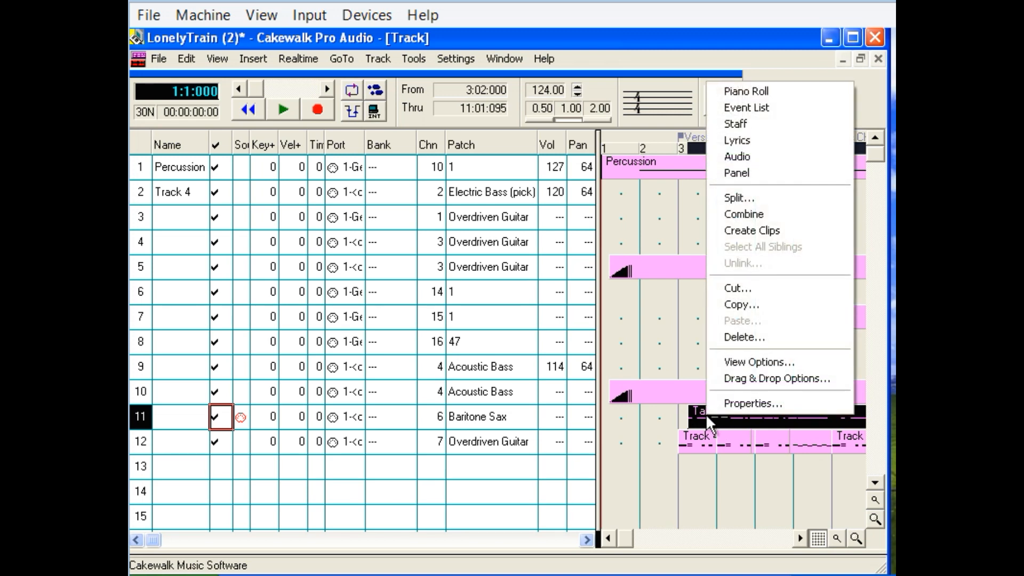
pyautogui.click(773, 300)
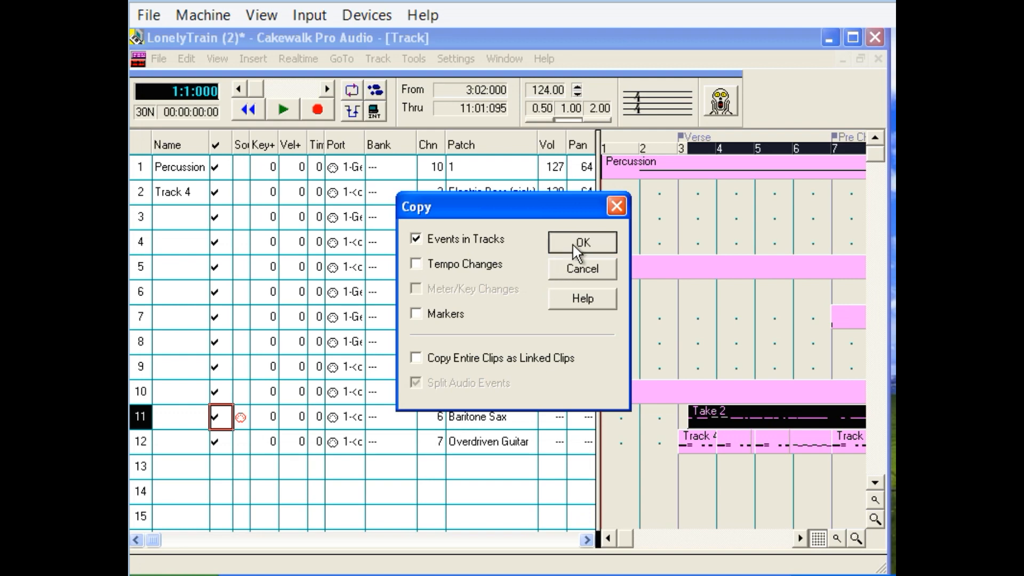
pyautogui.click(572, 243)
# Check the start time of track 11's Take 2 clip in its Clip Properties.
pyautogui.rightClick(726, 419)
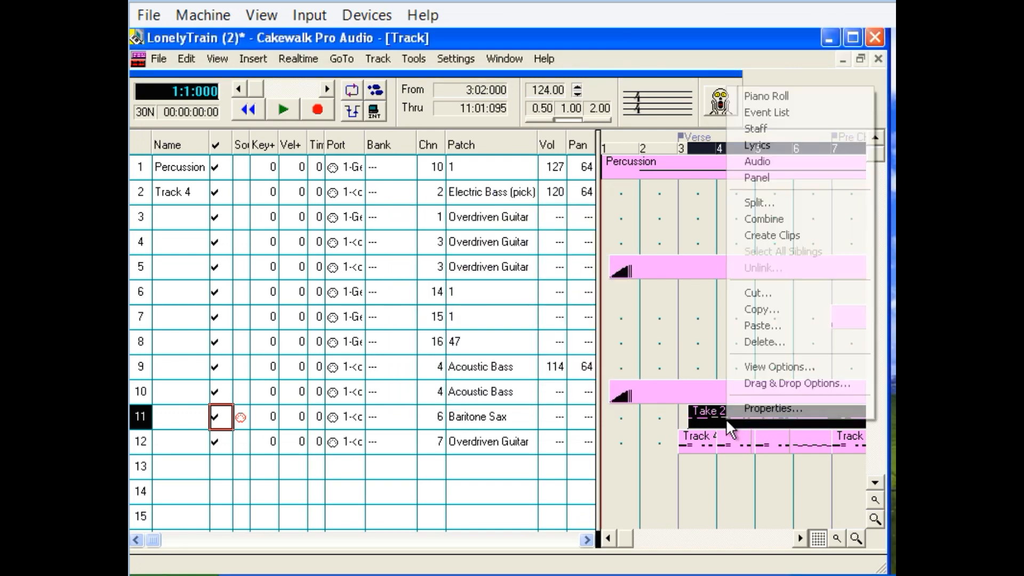
pyautogui.click(773, 409)
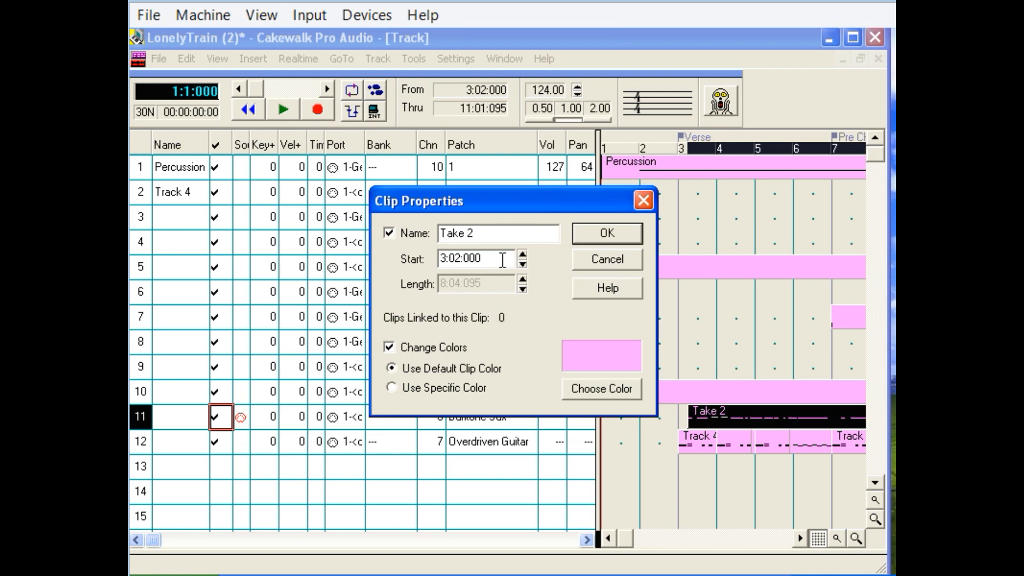
pyautogui.click(616, 234)
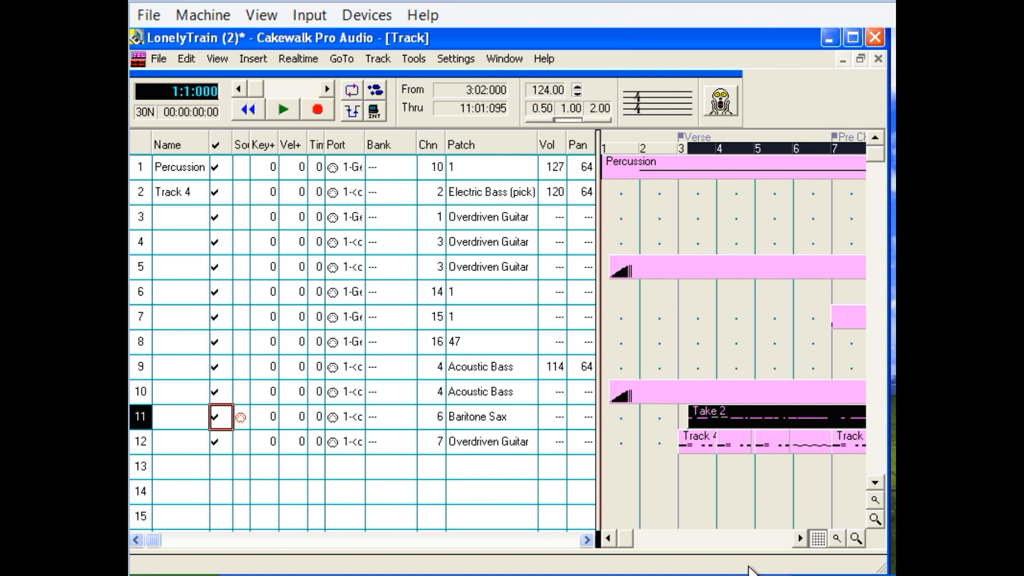
# Play the Intro to Verse section from measure 20 through measure 21.
pyautogui.click(745, 534)
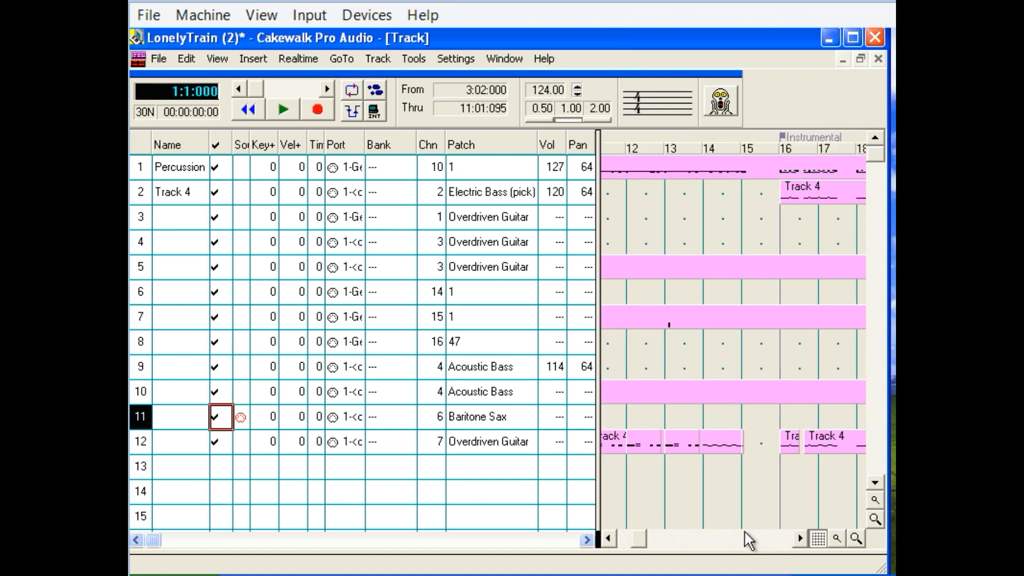
pyautogui.click(745, 533)
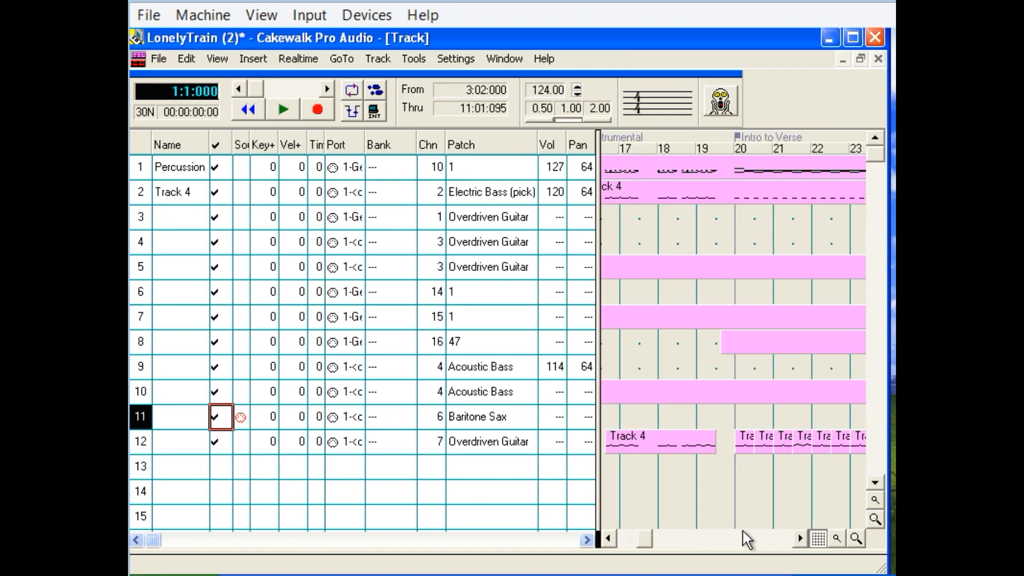
pyautogui.click(735, 500)
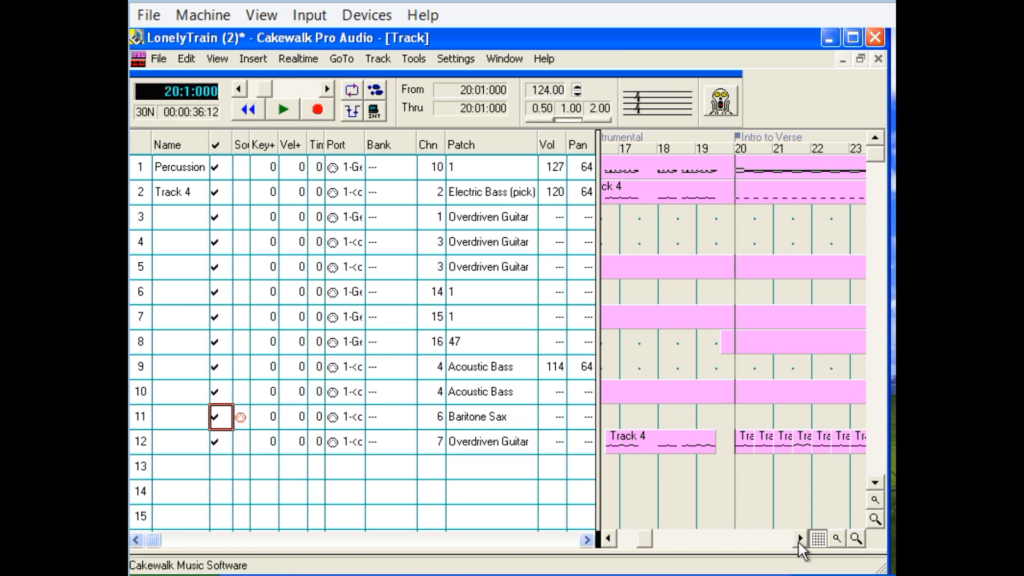
pyautogui.click(279, 109)
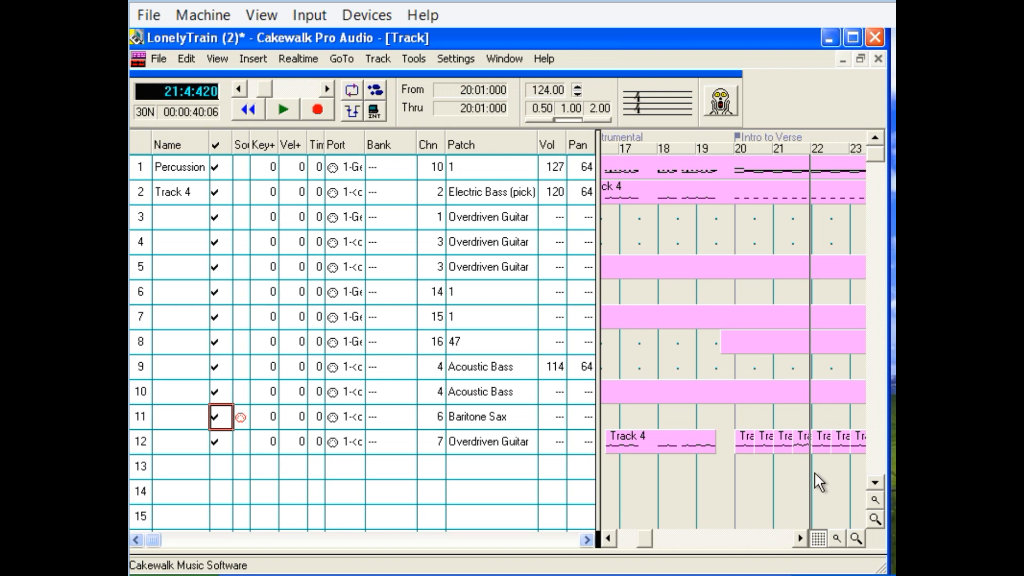
# Paste the copied Take 2 clip into track 11 at 22:02:000.
pyautogui.click(814, 468)
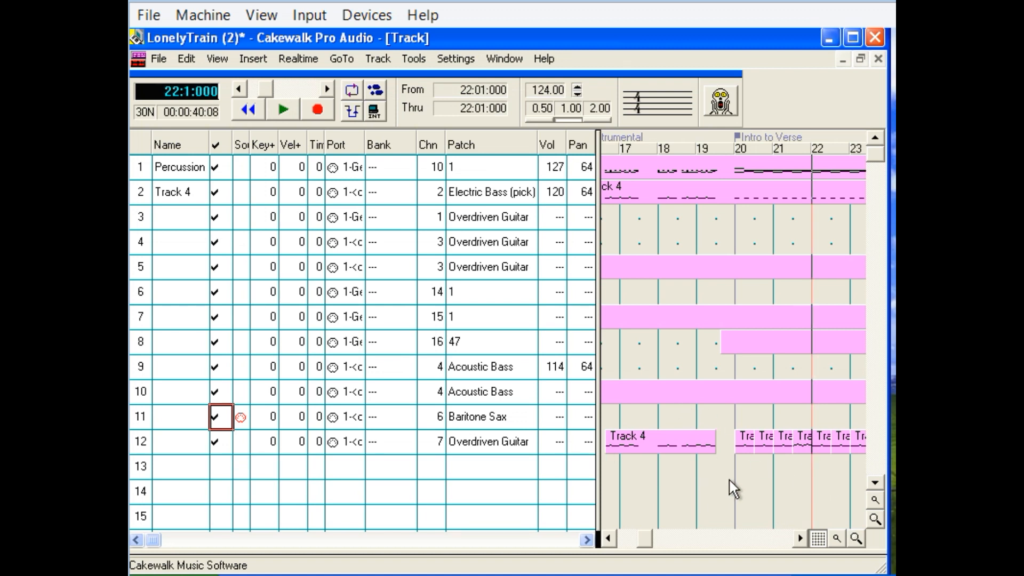
pyautogui.click(533, 416)
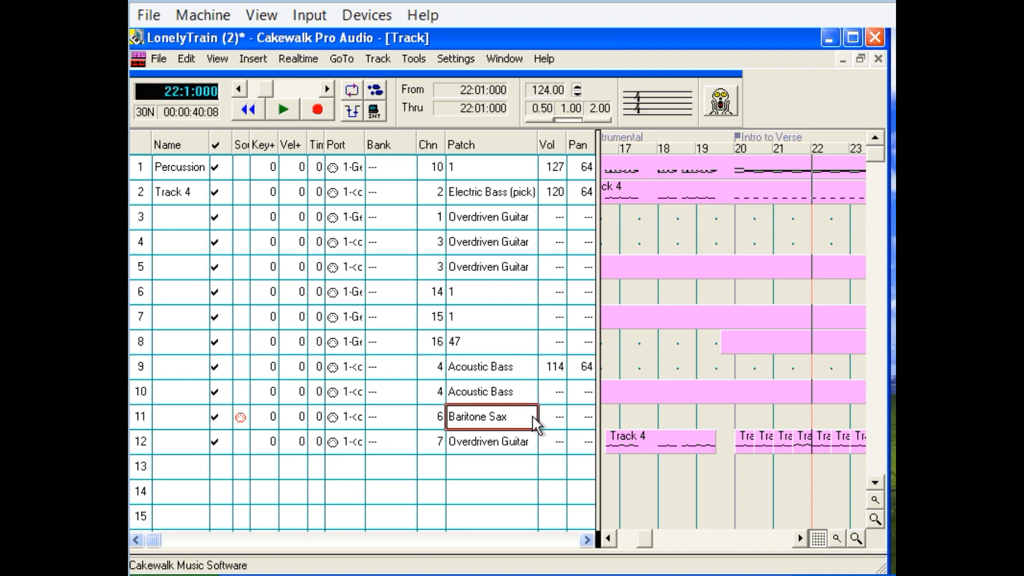
pyautogui.click(199, 94)
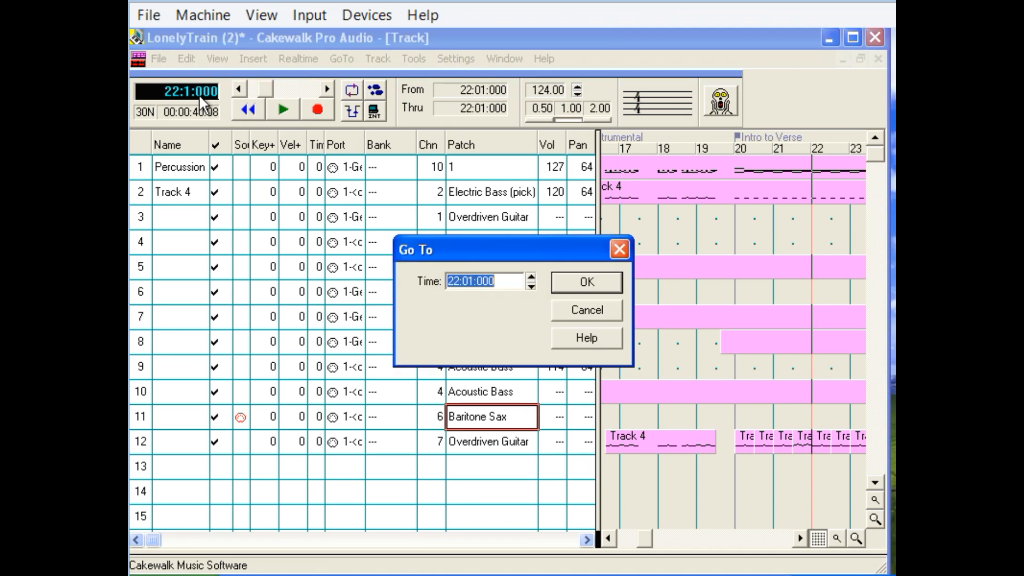
pyautogui.click(472, 284)
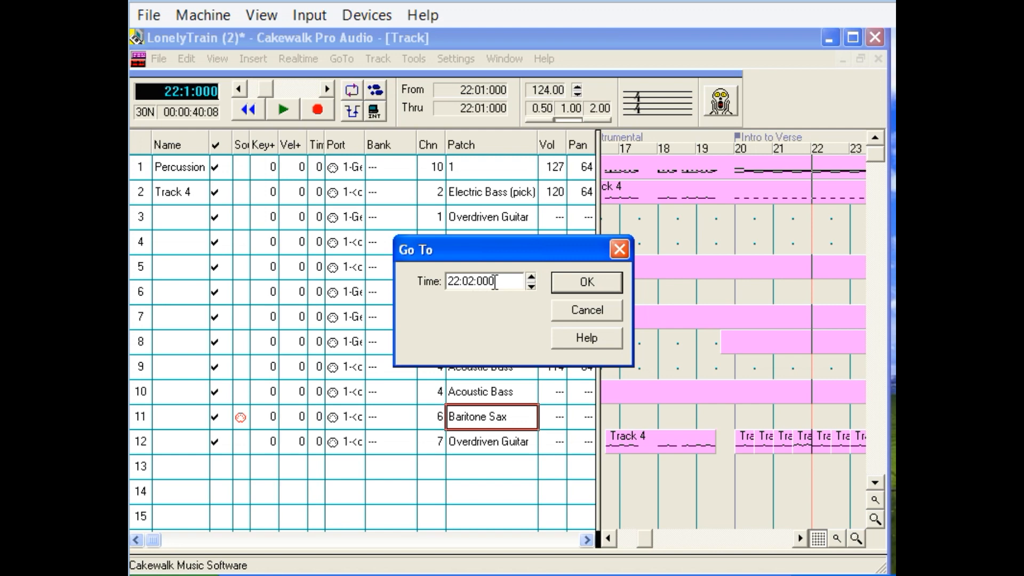
pyautogui.click(573, 290)
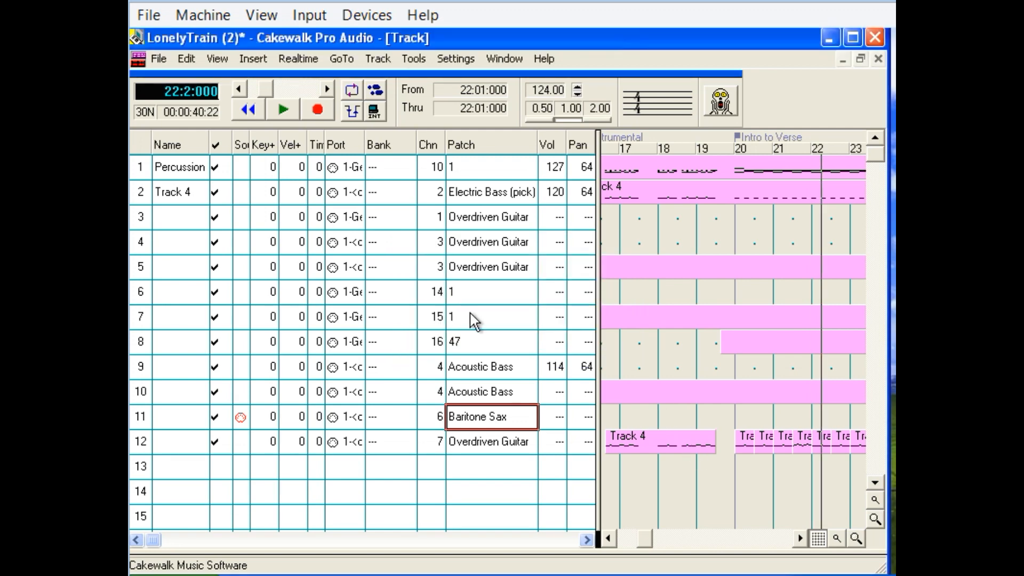
pyautogui.click(181, 56)
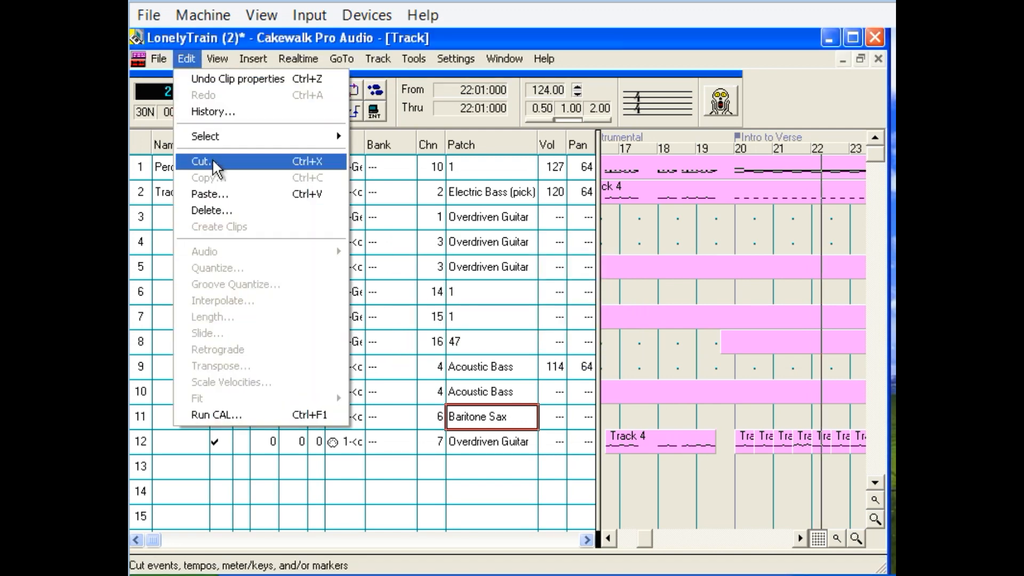
pyautogui.click(210, 195)
pyautogui.click(769, 242)
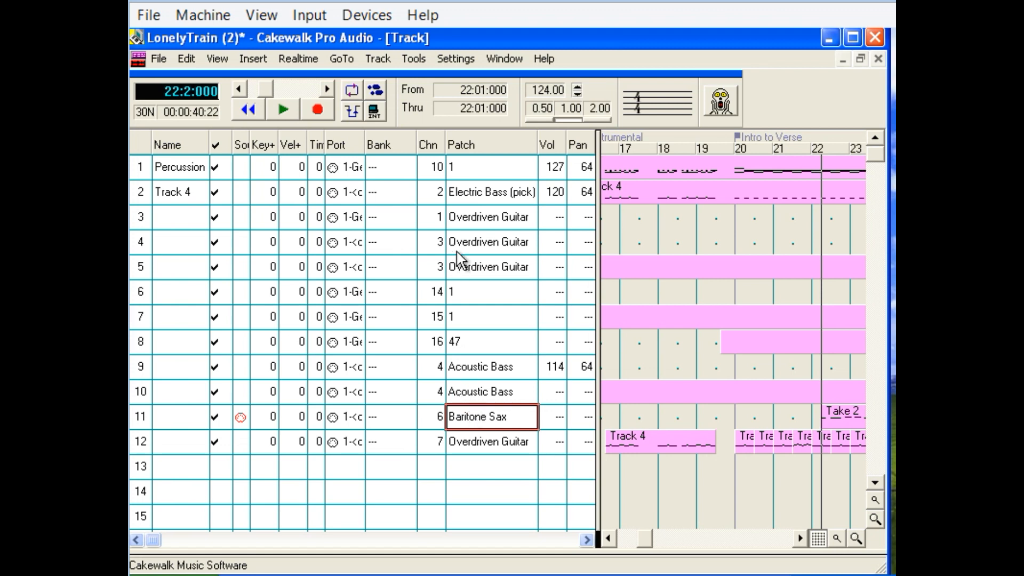
# Play the pasted clip with the song from measure 20 into measure 26.
pyautogui.click(730, 484)
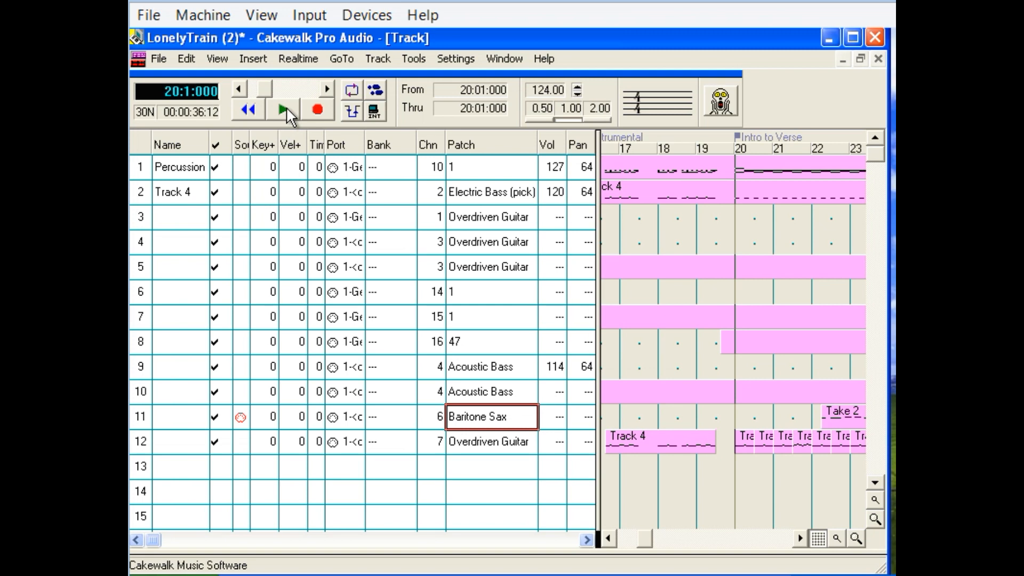
pyautogui.click(284, 110)
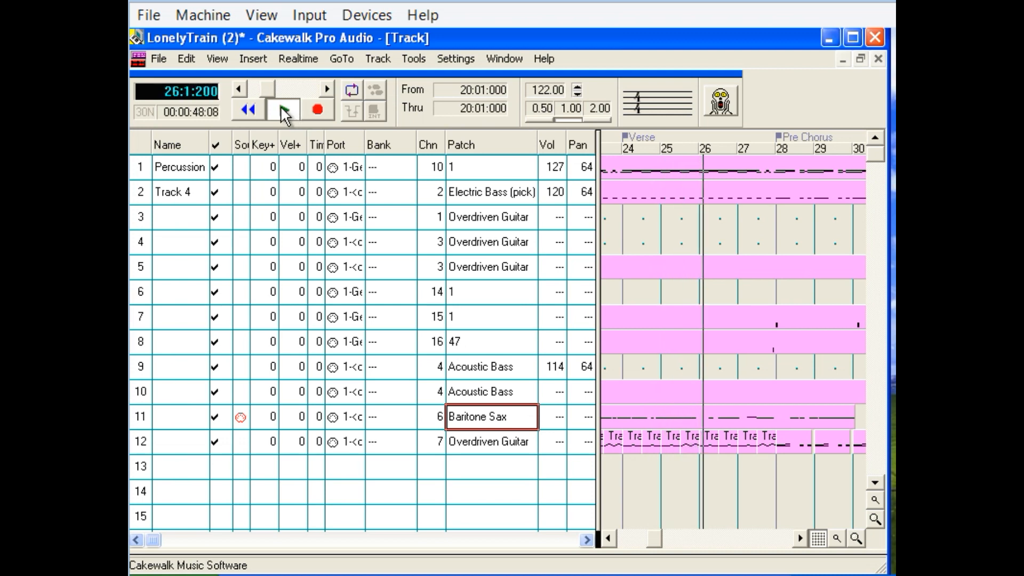
pyautogui.click(286, 110)
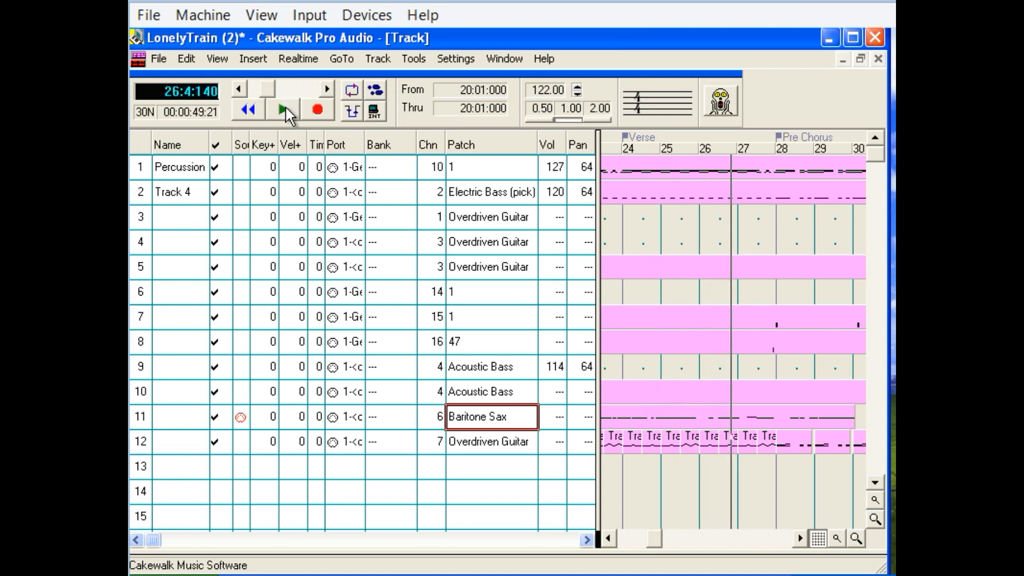
# Set the song position to 22:01:000 and show tracks 11 and 12 together in the Staff view.
pyautogui.click(608, 539)
pyautogui.click(607, 540)
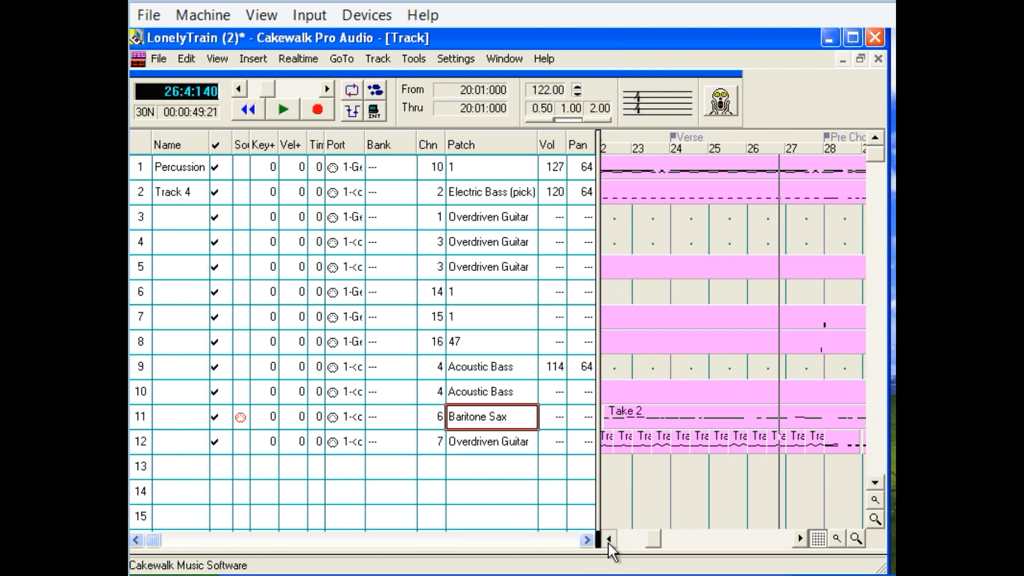
pyautogui.click(608, 540)
pyautogui.click(608, 540)
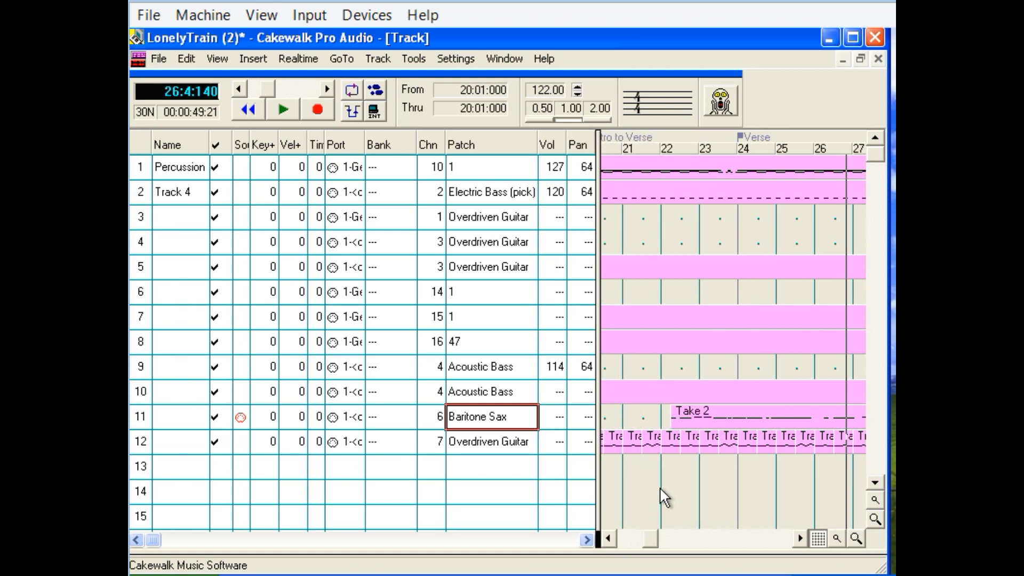
pyautogui.click(660, 487)
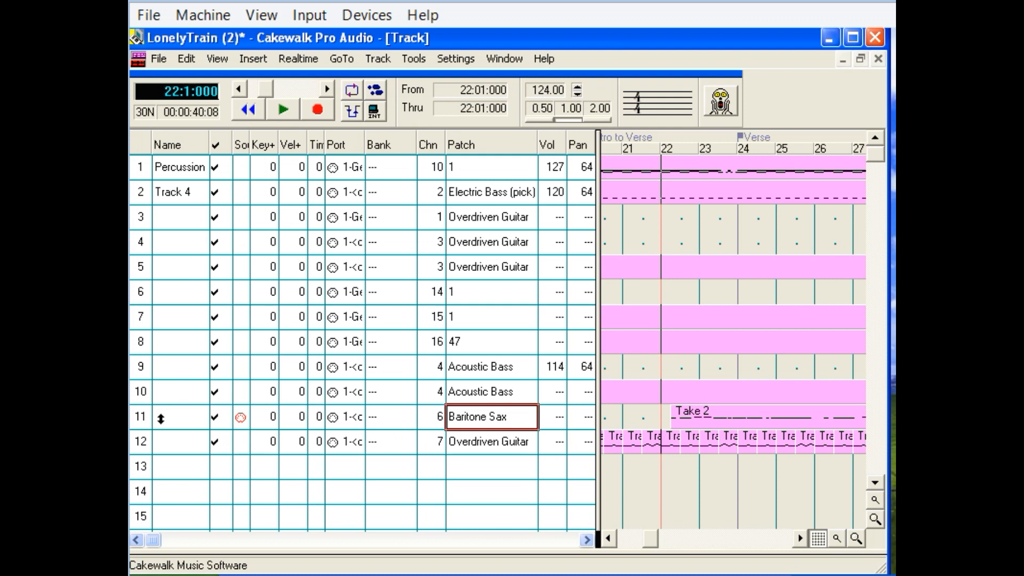
pyautogui.click(140, 417)
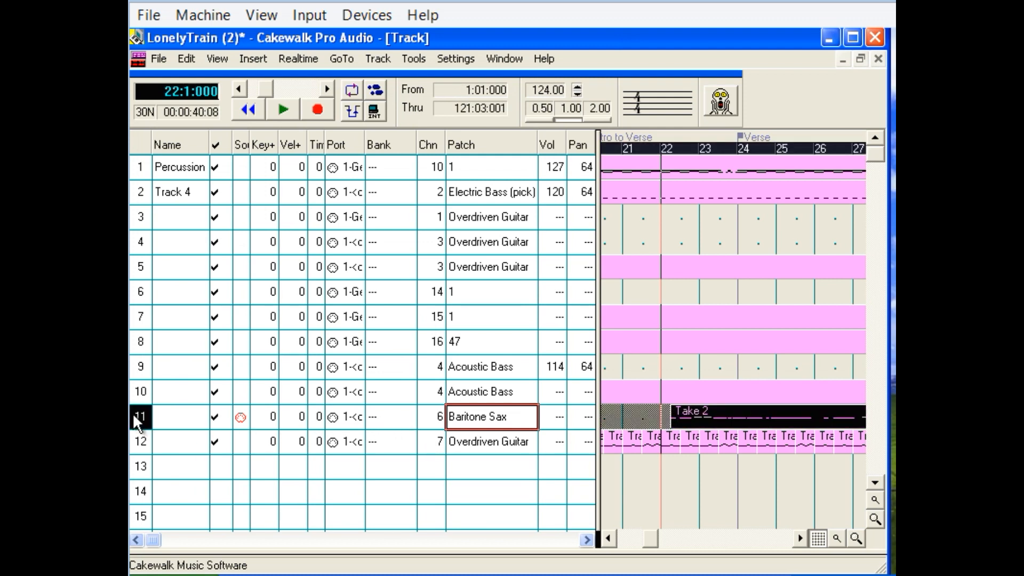
pyautogui.keyDown('ctrl'); pyautogui.click(142, 447); pyautogui.keyUp('ctrl')
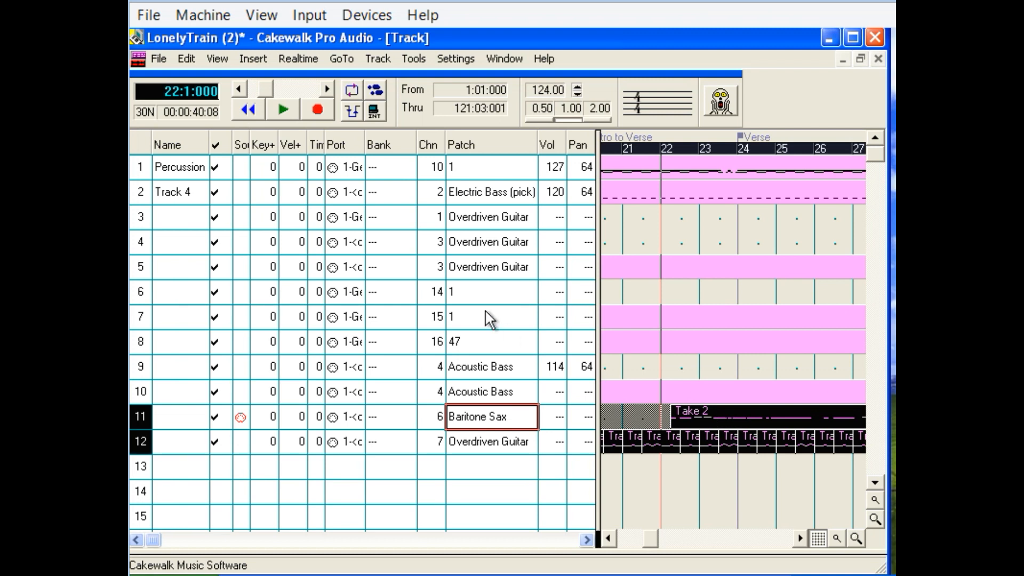
pyautogui.click(221, 54)
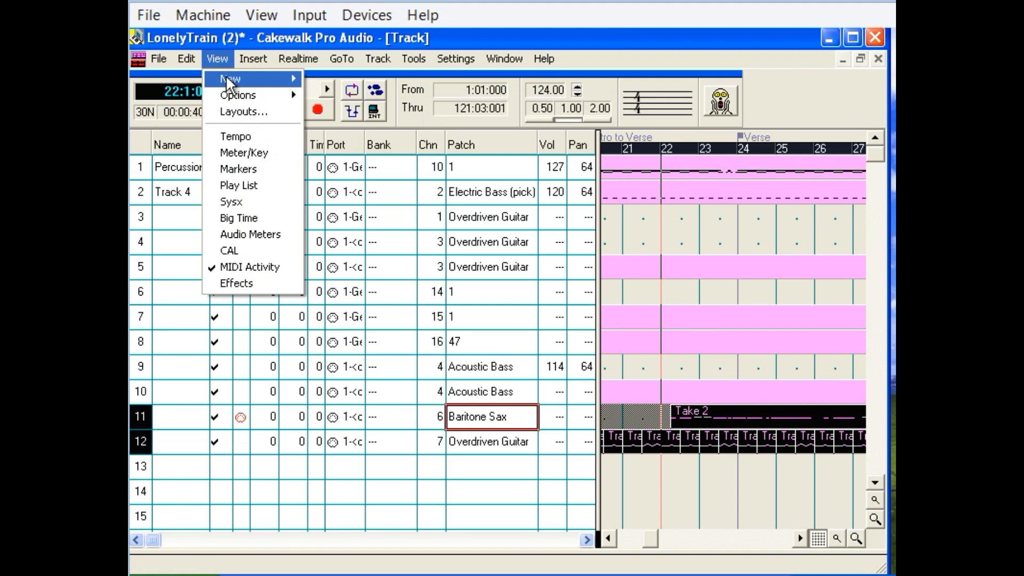
pyautogui.moveTo(229, 79)
pyautogui.click(330, 112)
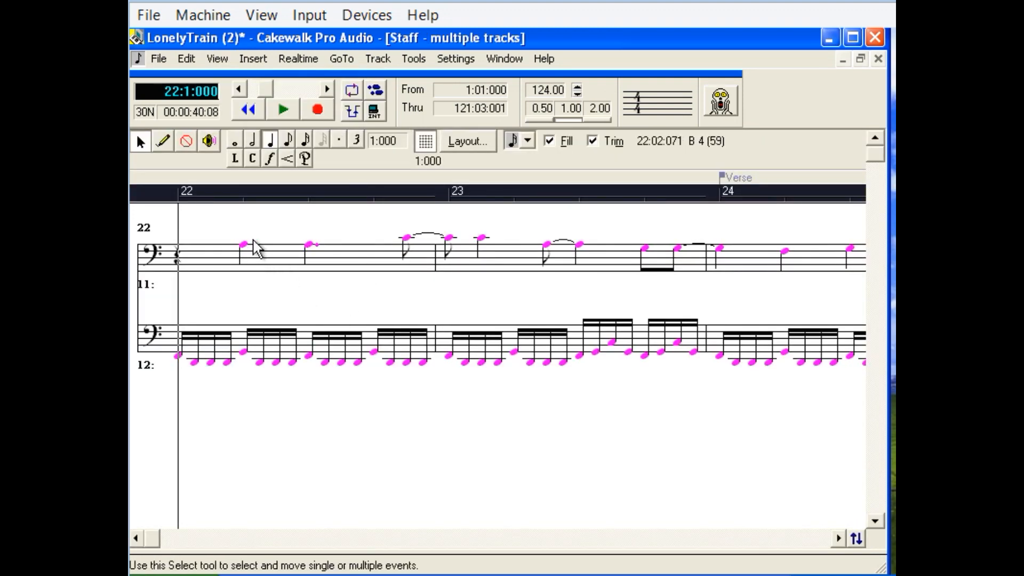
# Select track 12's notes from 23:03:000 to 24:01:000 and play both staves from measure 22 into measure 24.
pyautogui.click(245, 313)
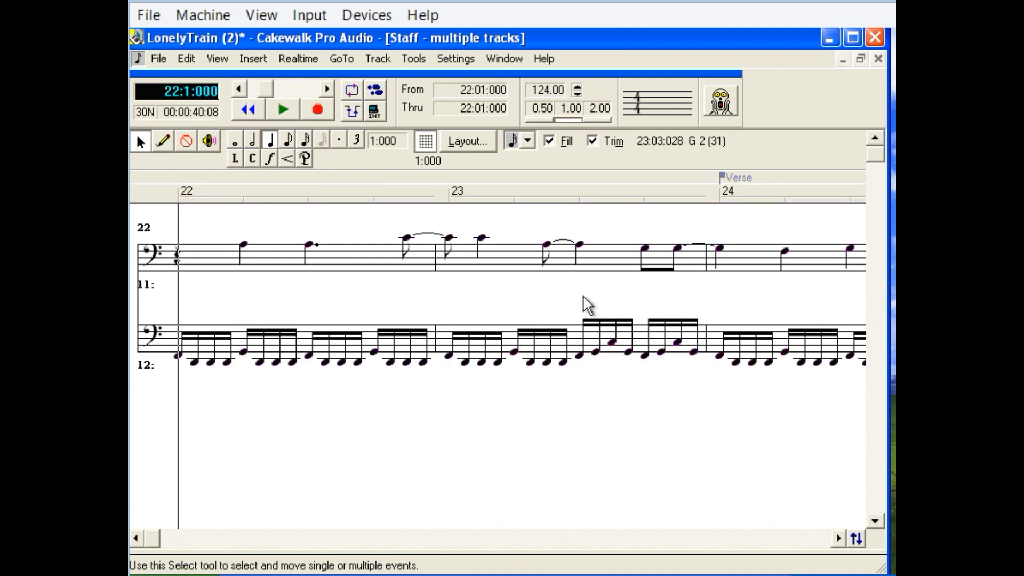
pyautogui.moveTo(575, 295); pyautogui.dragTo(718, 380)
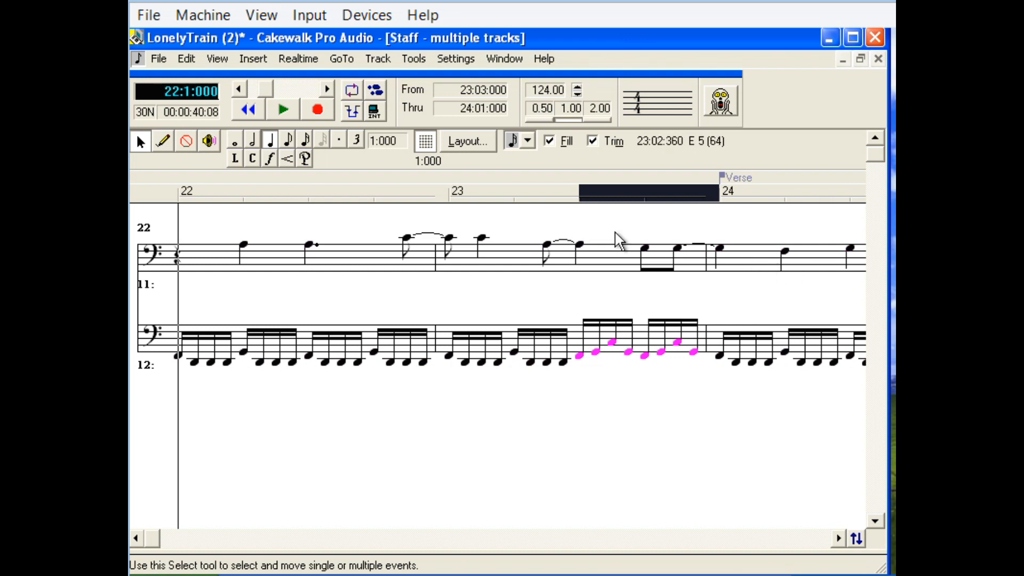
pyautogui.click(285, 110)
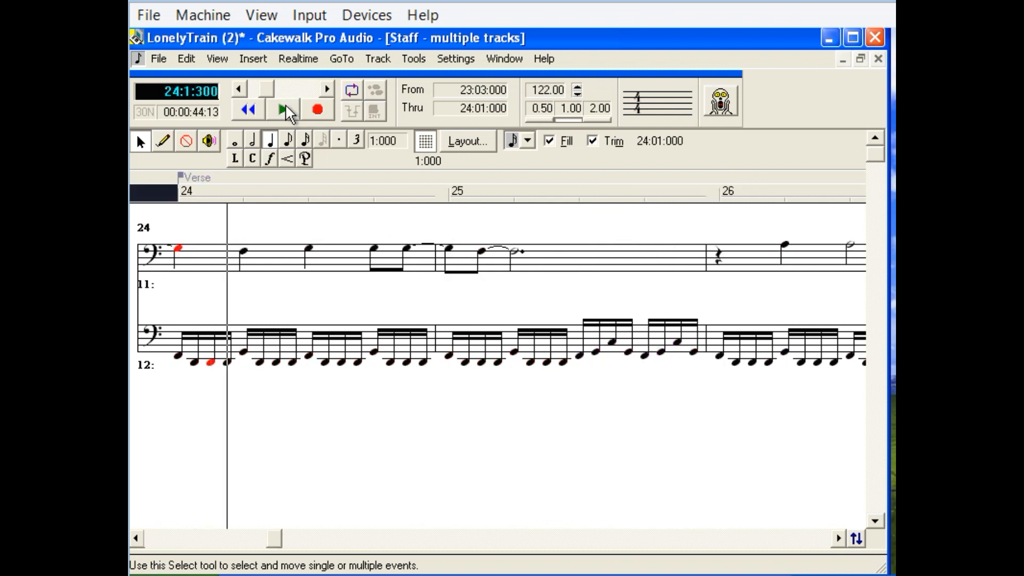
# Set the song position to 22:01:000 and play both staves from there into measure 23.
pyautogui.click(136, 539)
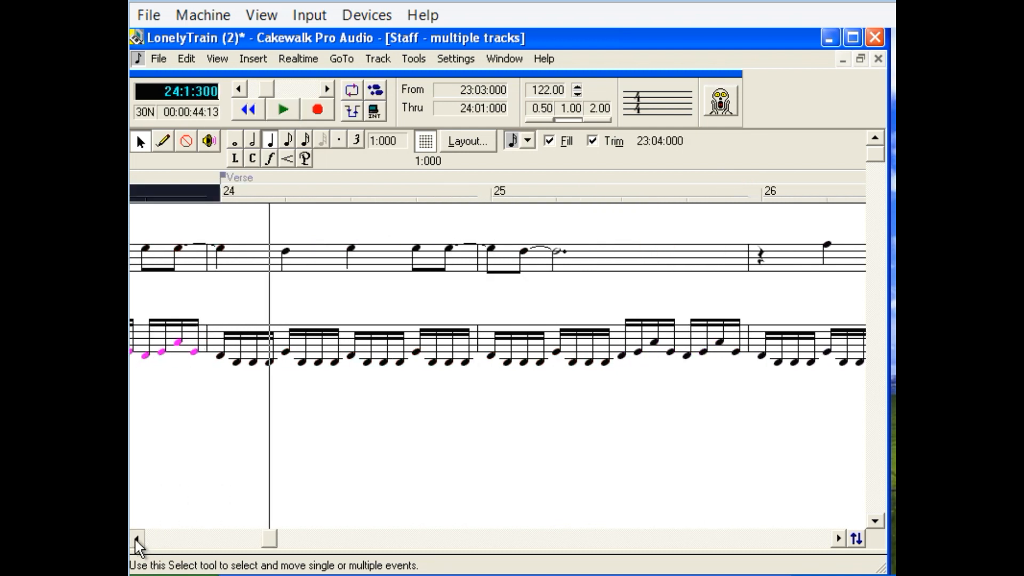
pyautogui.click(136, 538)
pyautogui.click(136, 539)
pyautogui.click(137, 539)
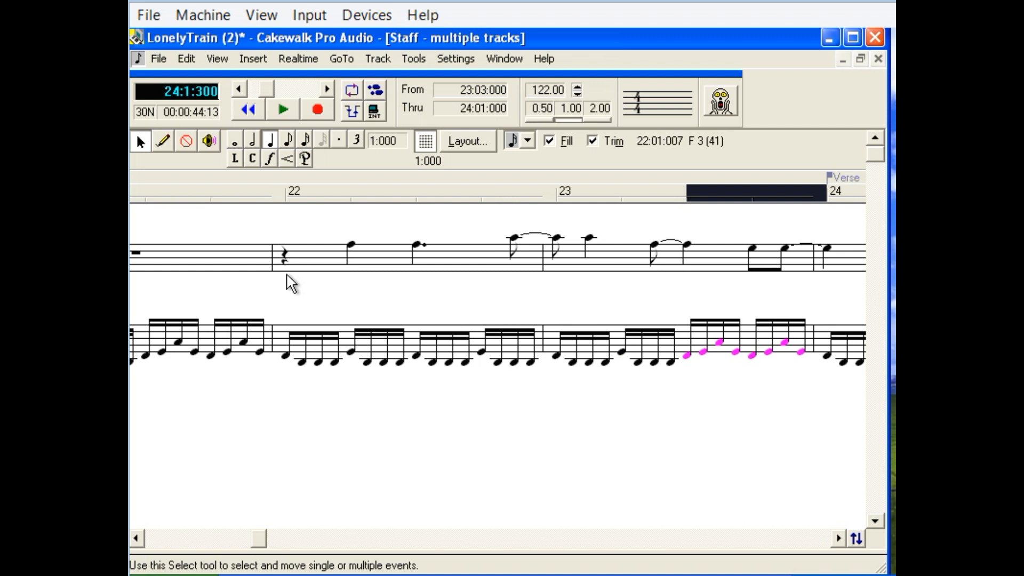
pyautogui.click(290, 193)
pyautogui.click(283, 110)
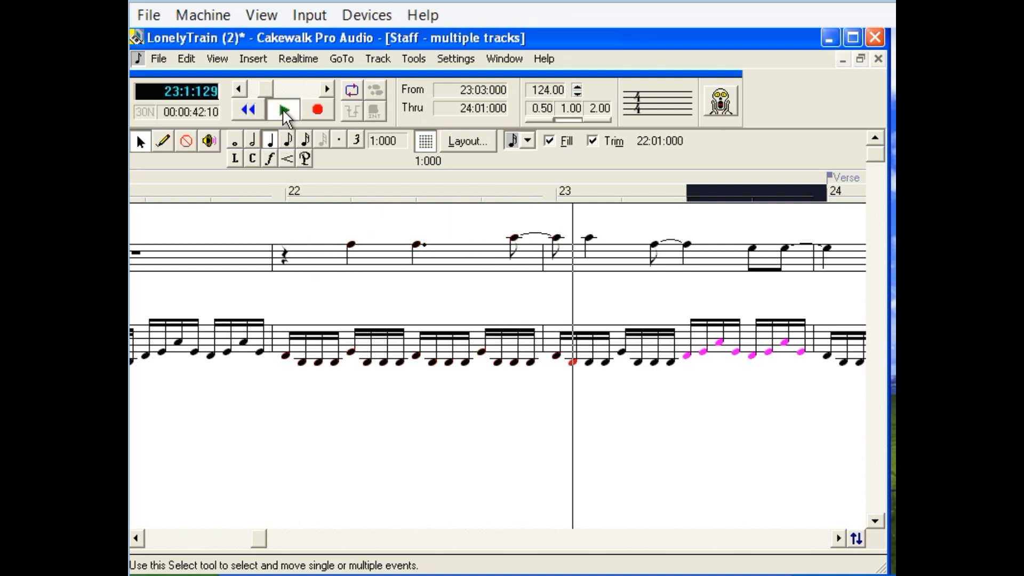
pyautogui.click(282, 109)
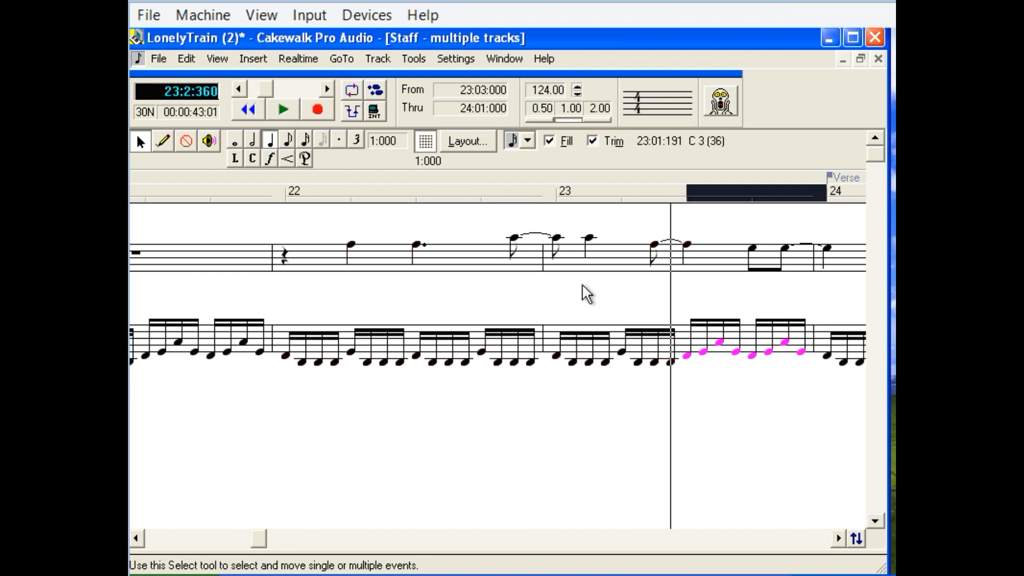
# Choose the eighth-note size and inspect the properties of track 11's note at 22:04:240.
pyautogui.click(515, 201)
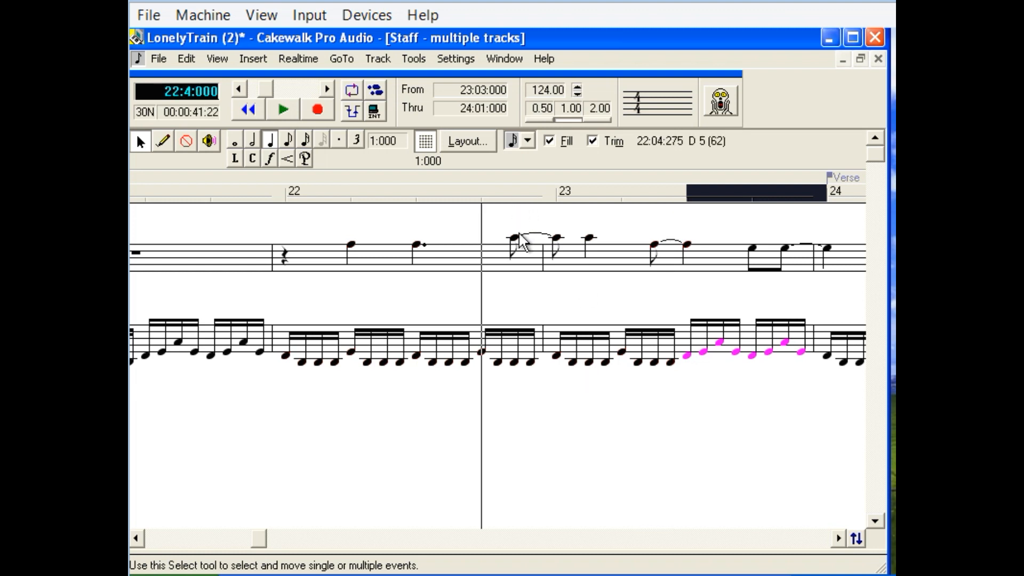
pyautogui.click(306, 141)
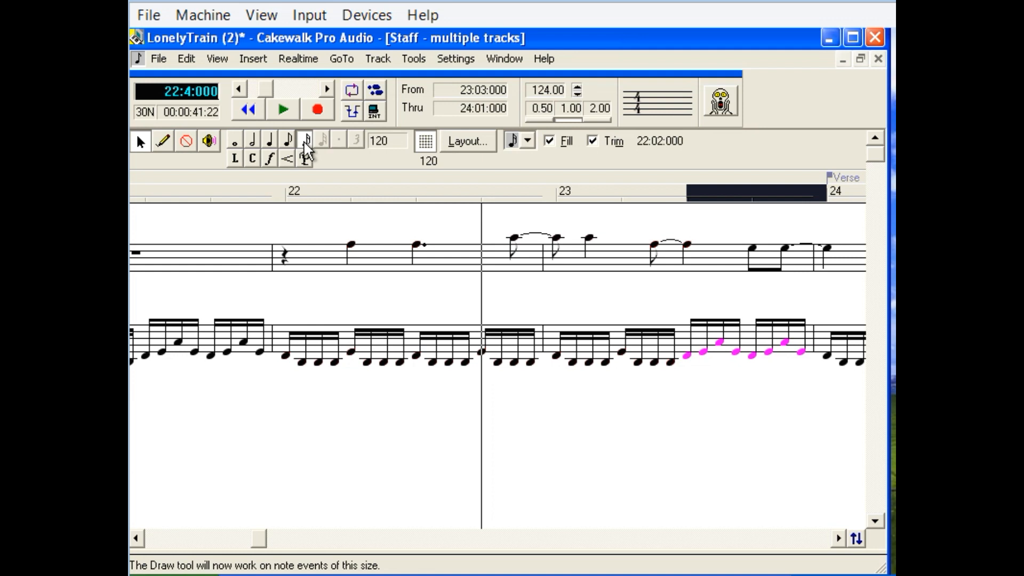
pyautogui.click(514, 213)
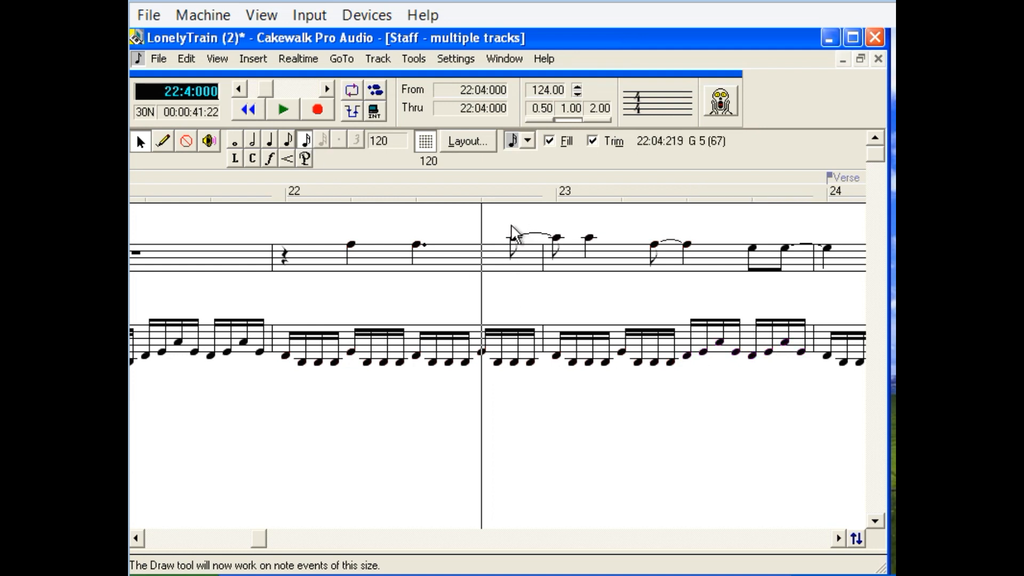
pyautogui.click(289, 141)
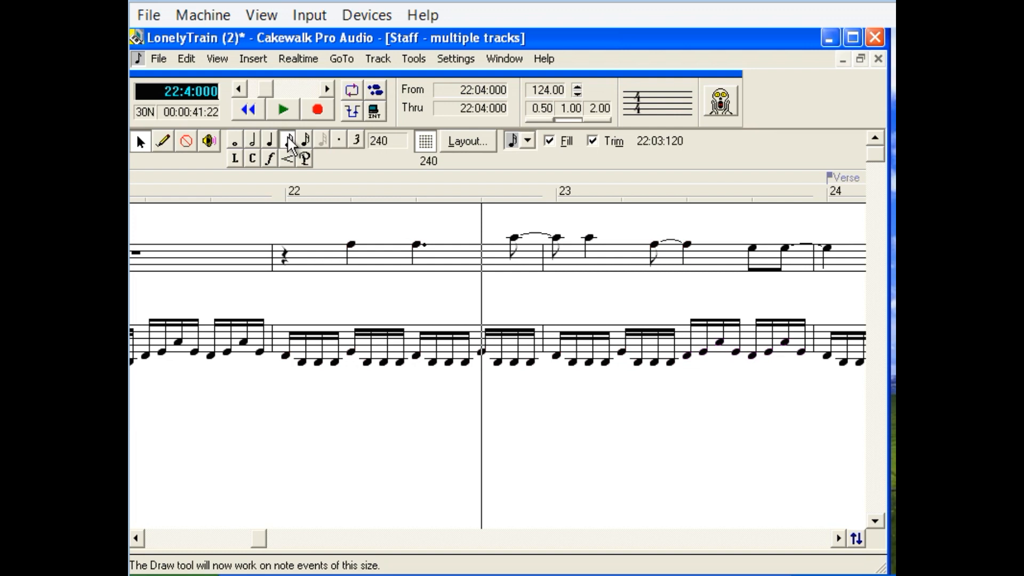
pyautogui.click(513, 205)
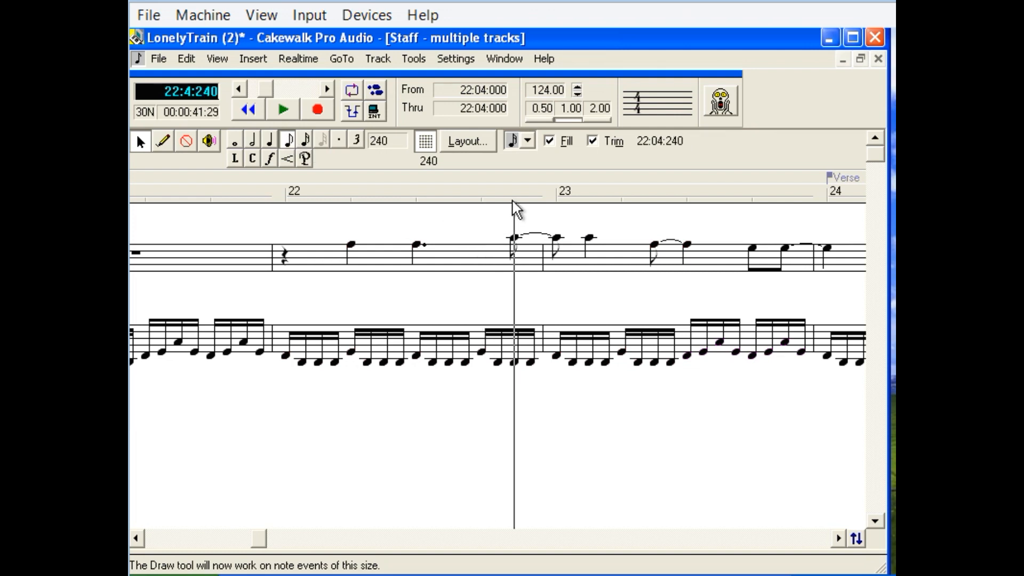
pyautogui.rightClick(514, 247)
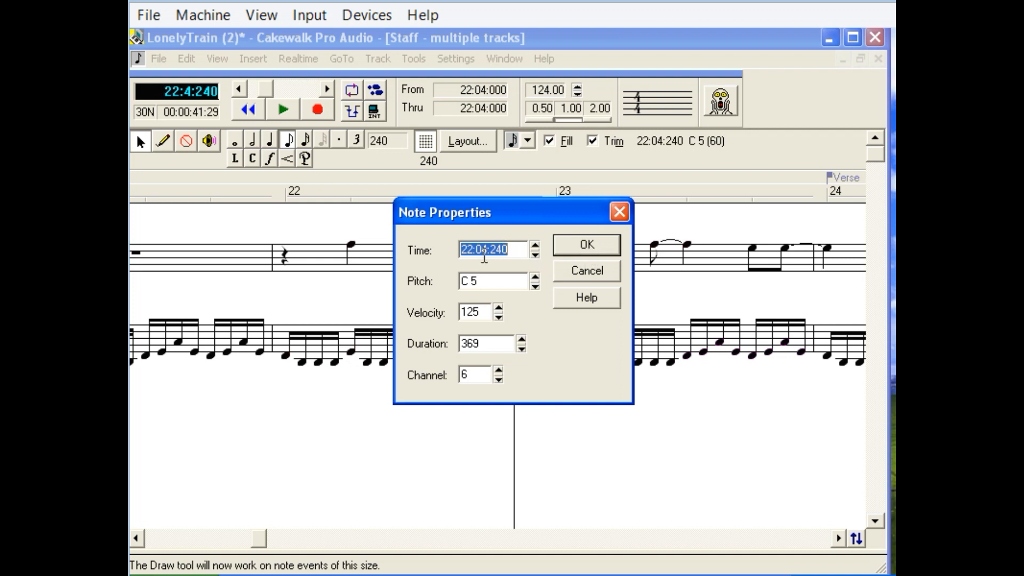
pyautogui.click(624, 213)
# Play both staves twice from 22:01:000, once into measure 23 and once into measure 25.
pyautogui.click(287, 196)
pyautogui.click(283, 107)
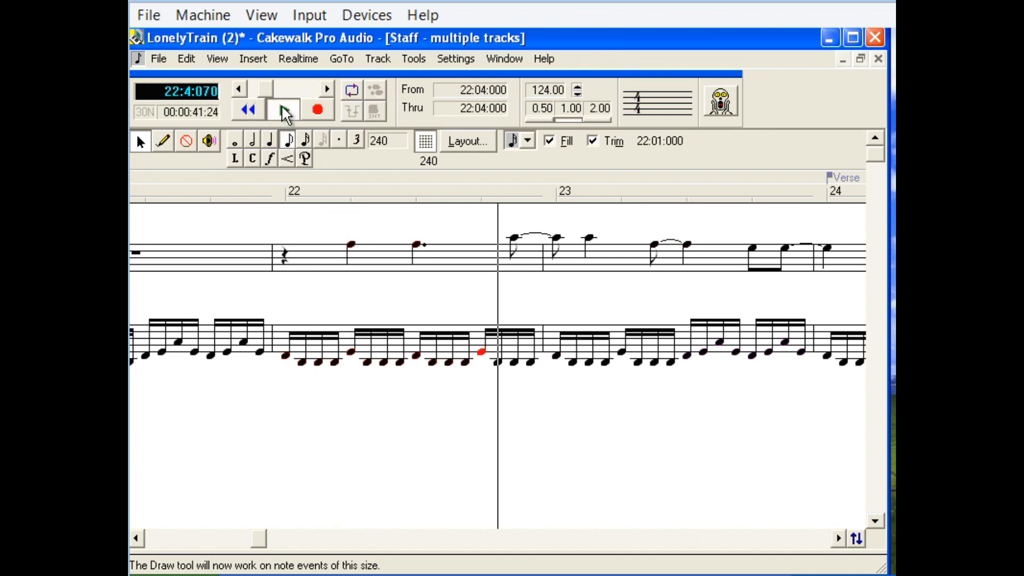
pyautogui.click(285, 111)
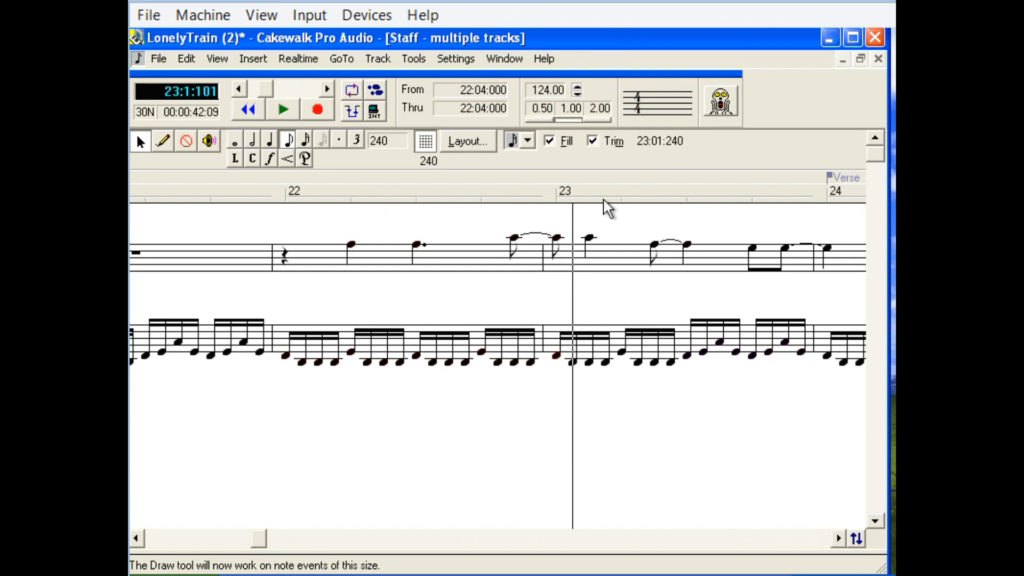
pyautogui.click(293, 197)
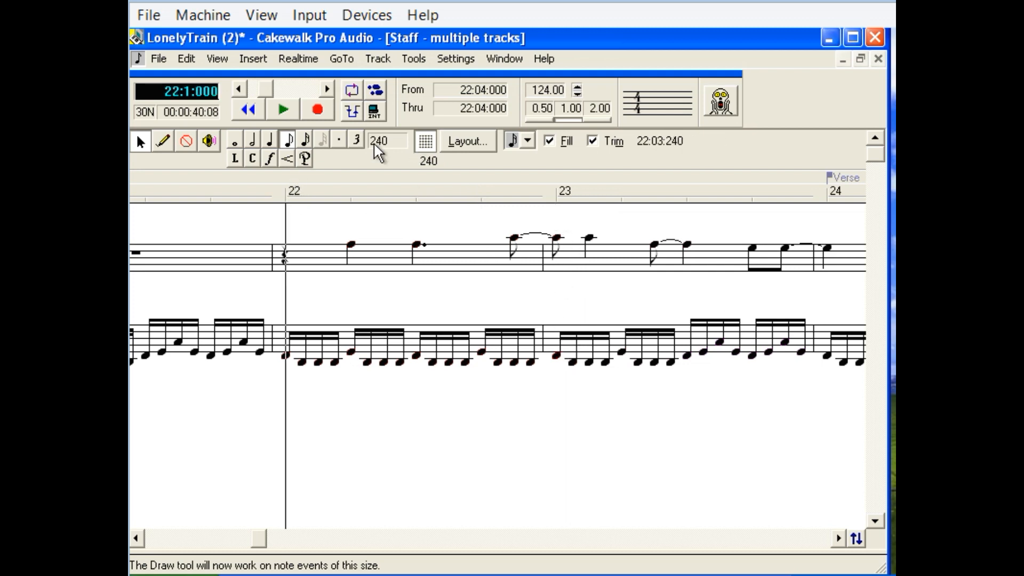
pyautogui.click(283, 110)
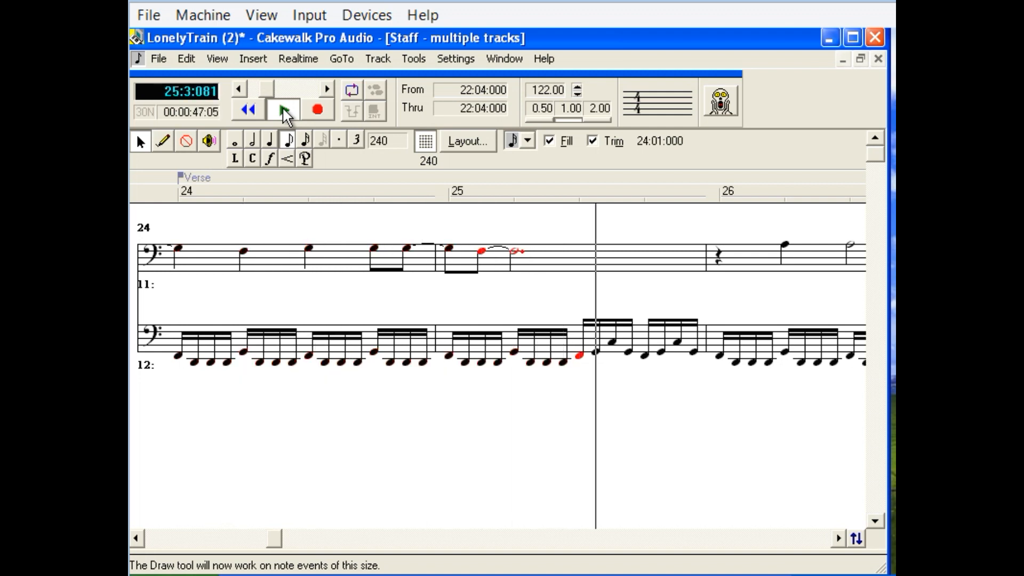
pyautogui.click(285, 112)
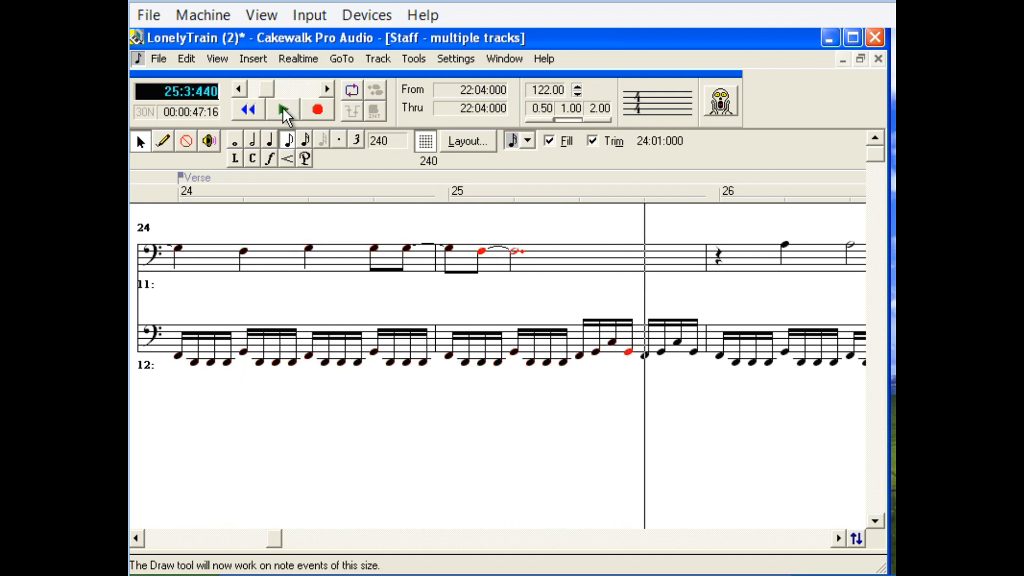
# Return to 22:01:000 and replay tracks 11 and 12 through to beat 4 of measure 25.
pyautogui.click(138, 540)
pyautogui.click(137, 540)
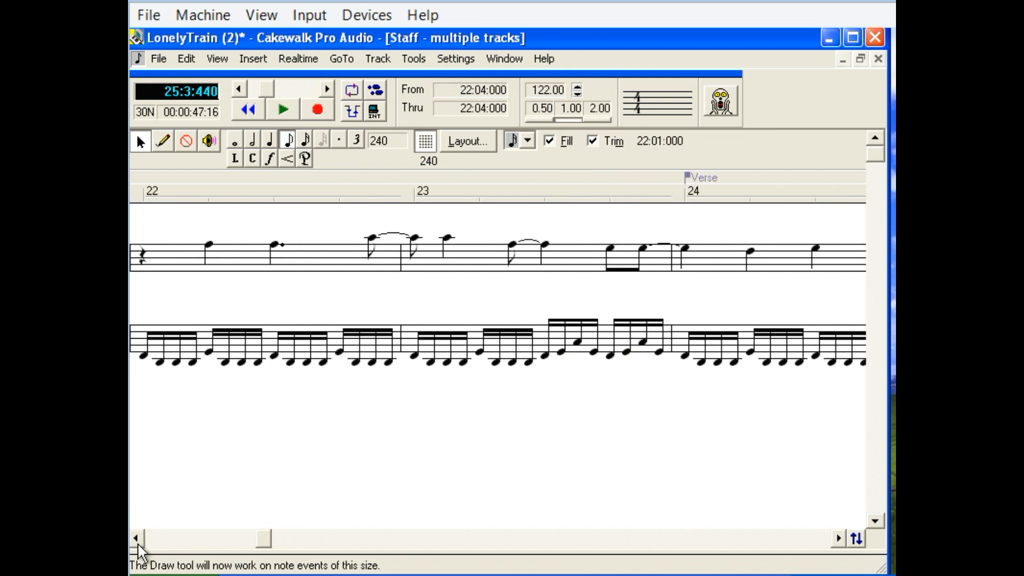
pyautogui.click(137, 540)
pyautogui.click(137, 539)
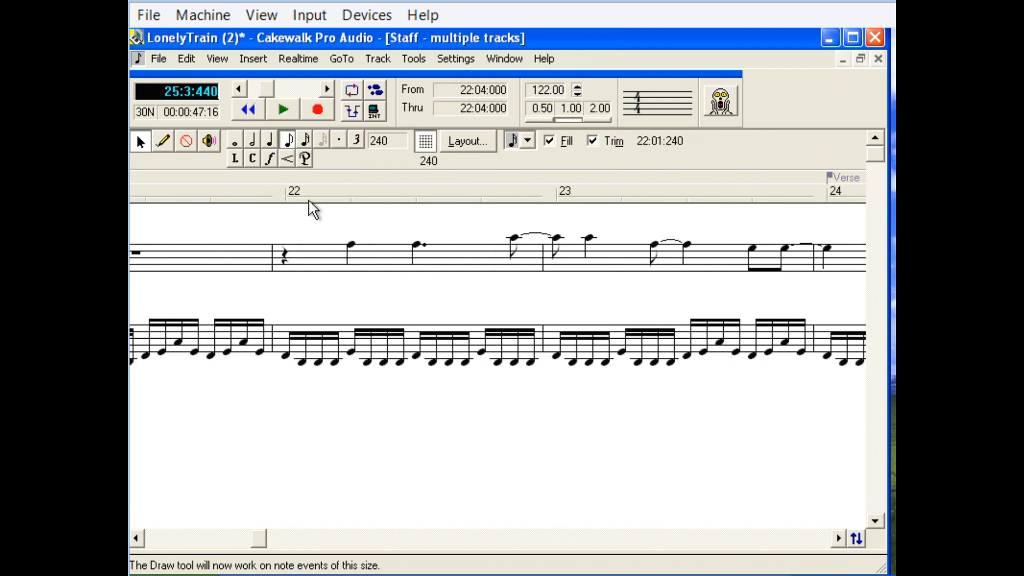
pyautogui.click(285, 193)
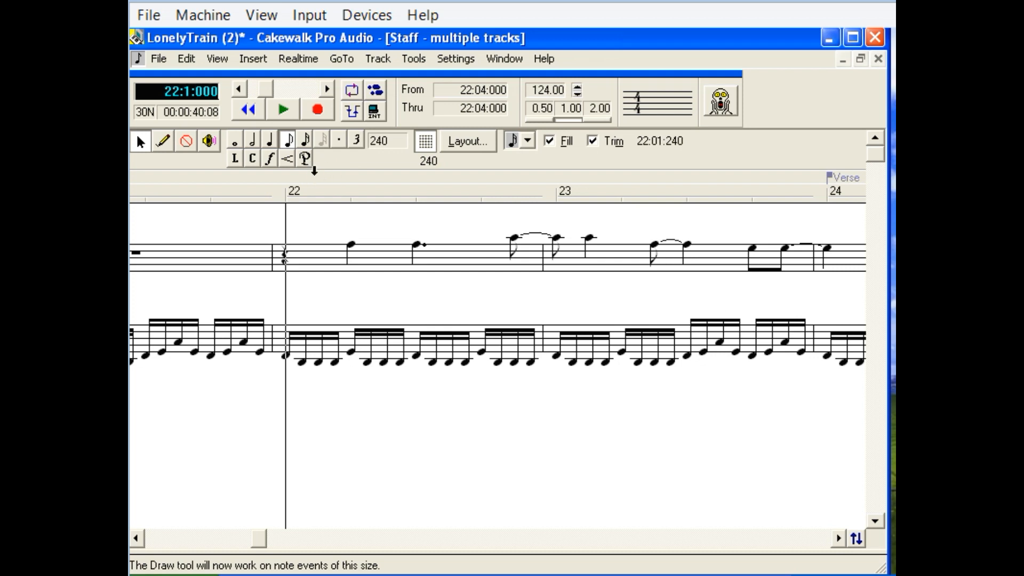
pyautogui.click(286, 110)
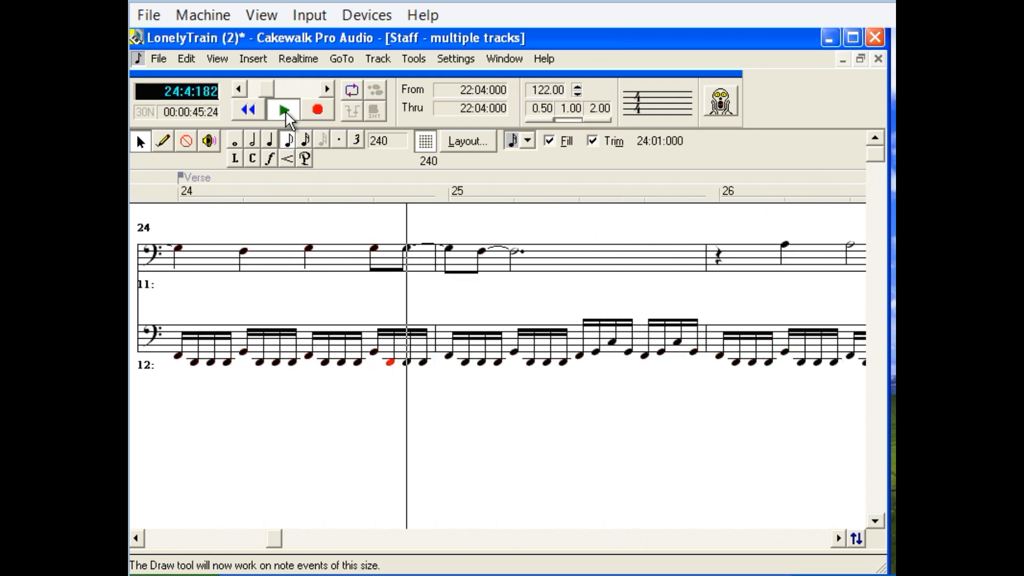
pyautogui.click(286, 111)
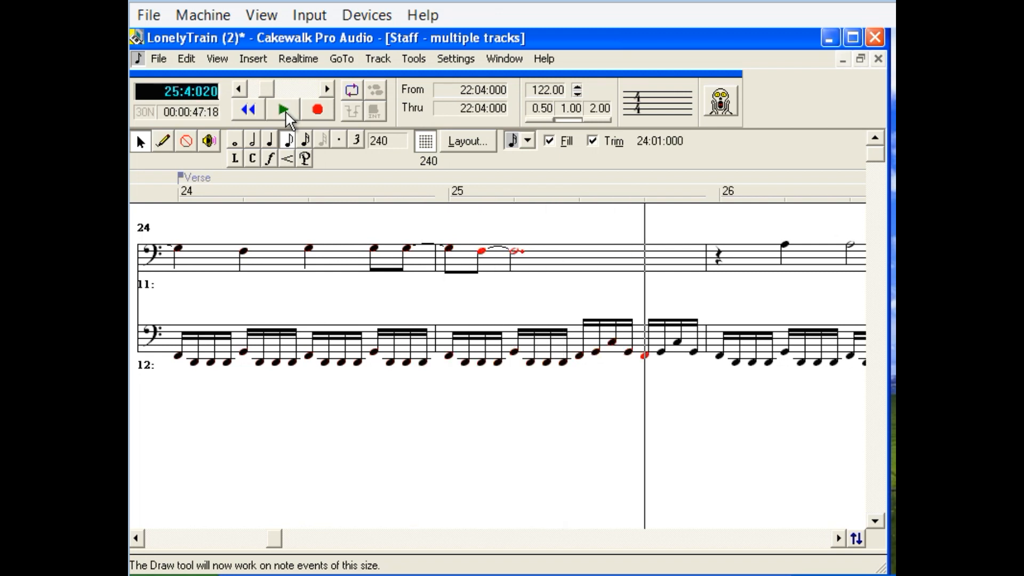
# Play the two staves again from the start of measure 22 to the end of measure 25.
pyautogui.click(136, 538)
pyautogui.click(140, 540)
pyautogui.click(140, 540)
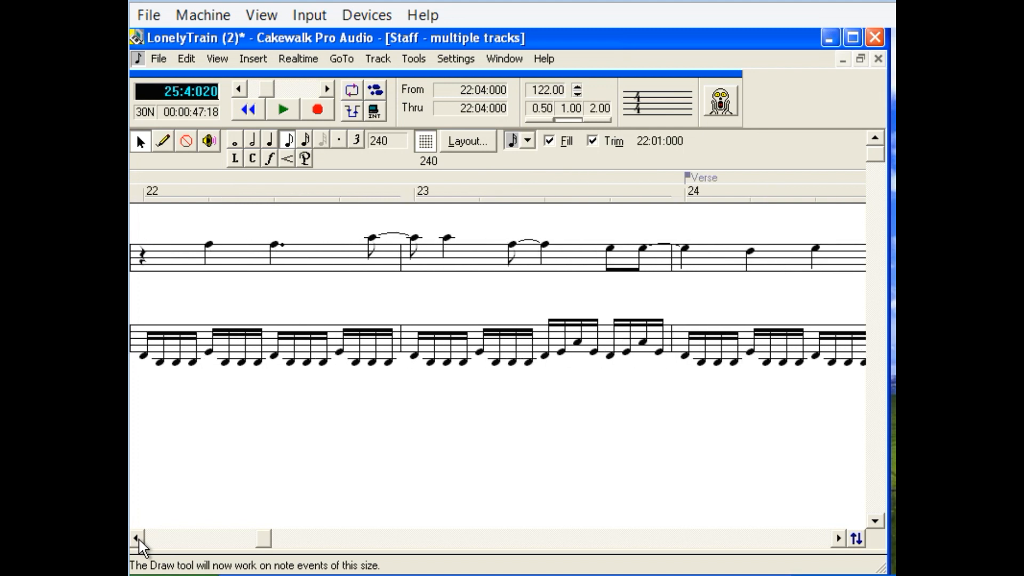
pyautogui.click(140, 541)
pyautogui.click(140, 540)
pyautogui.click(140, 540)
pyautogui.click(139, 540)
pyautogui.click(419, 197)
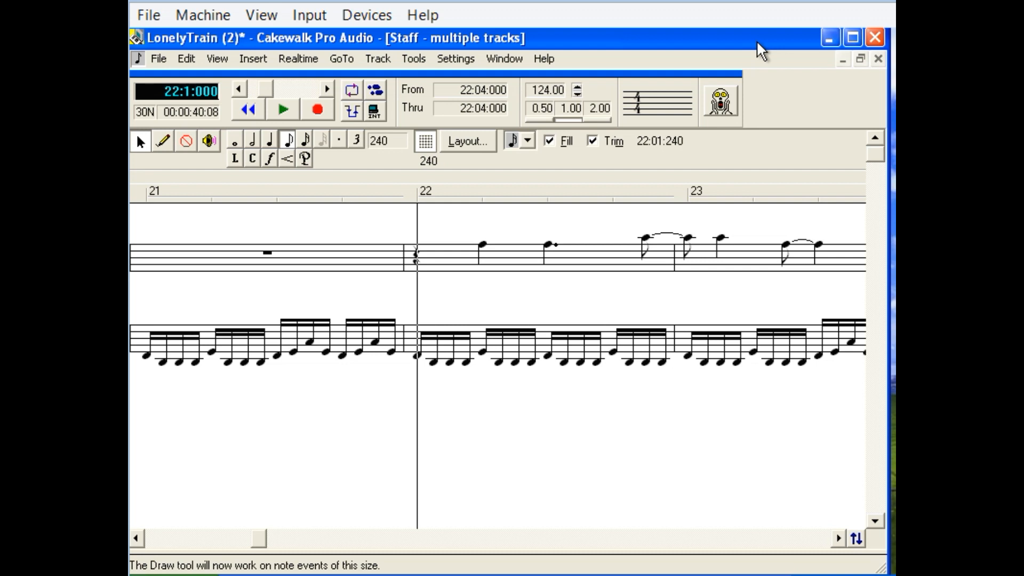
pyautogui.click(287, 110)
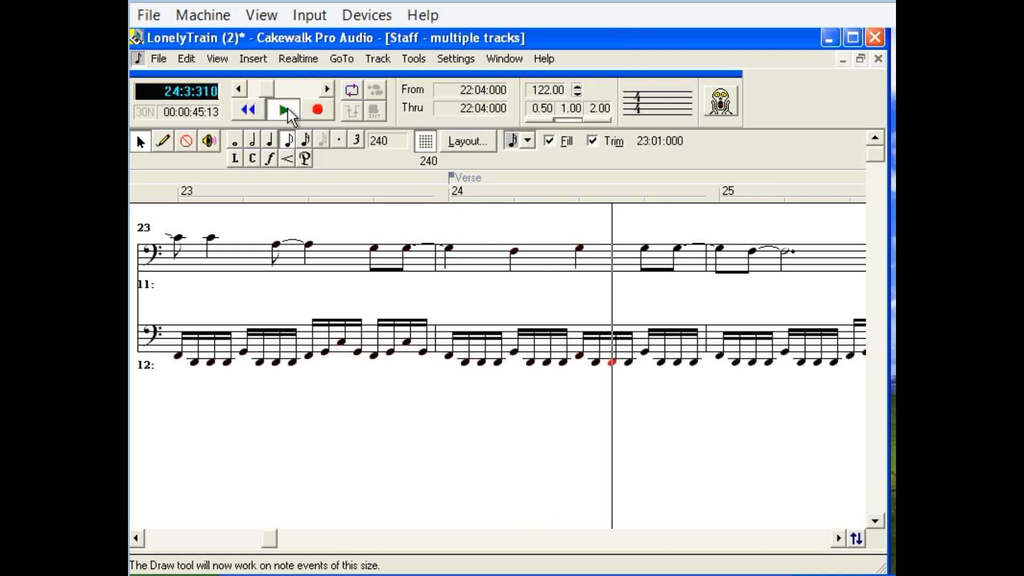
pyautogui.click(288, 114)
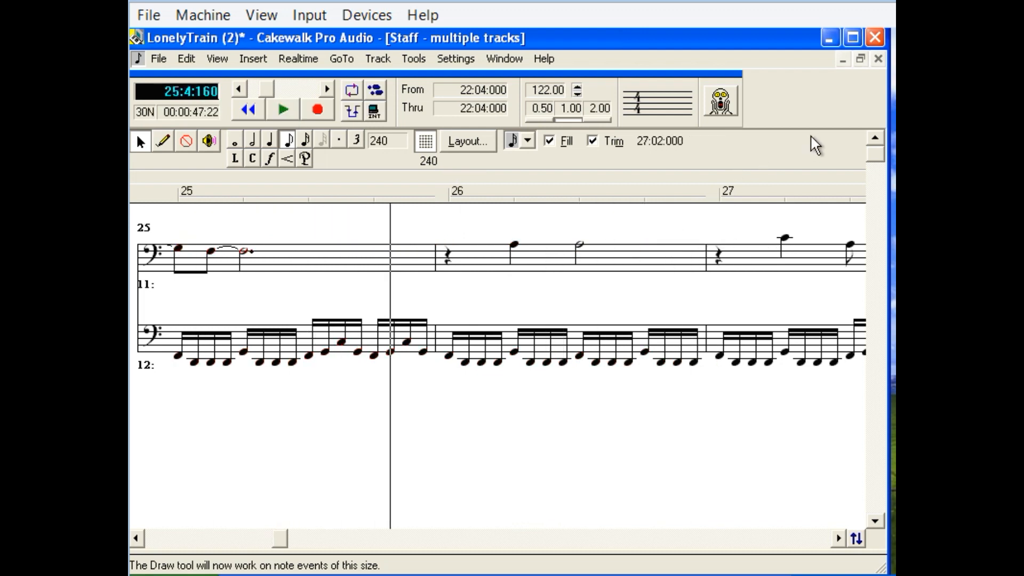
# Replay tracks 11 and 12 from 22:01:000 into measure 24.
pyautogui.click(138, 538)
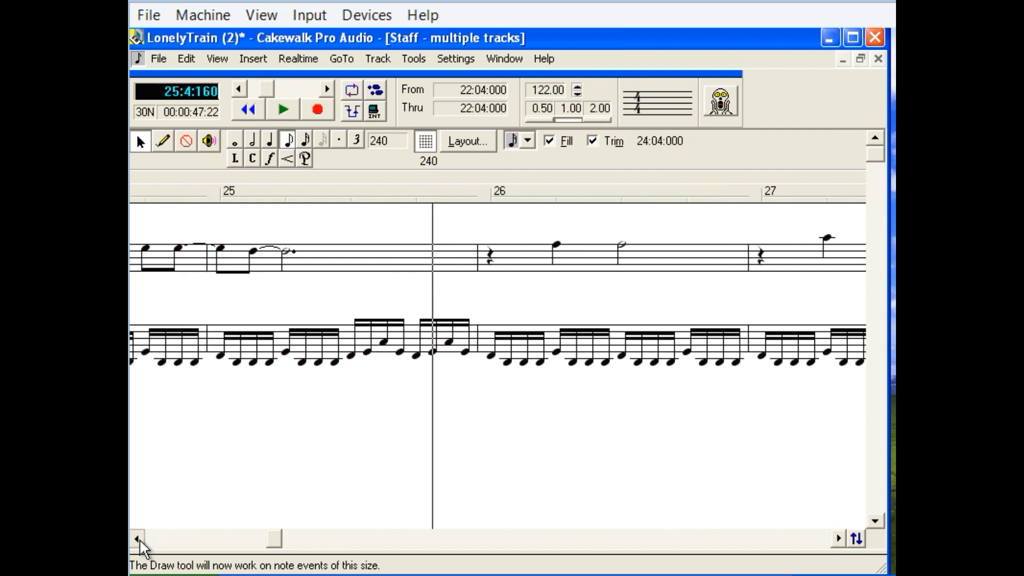
pyautogui.click(138, 538)
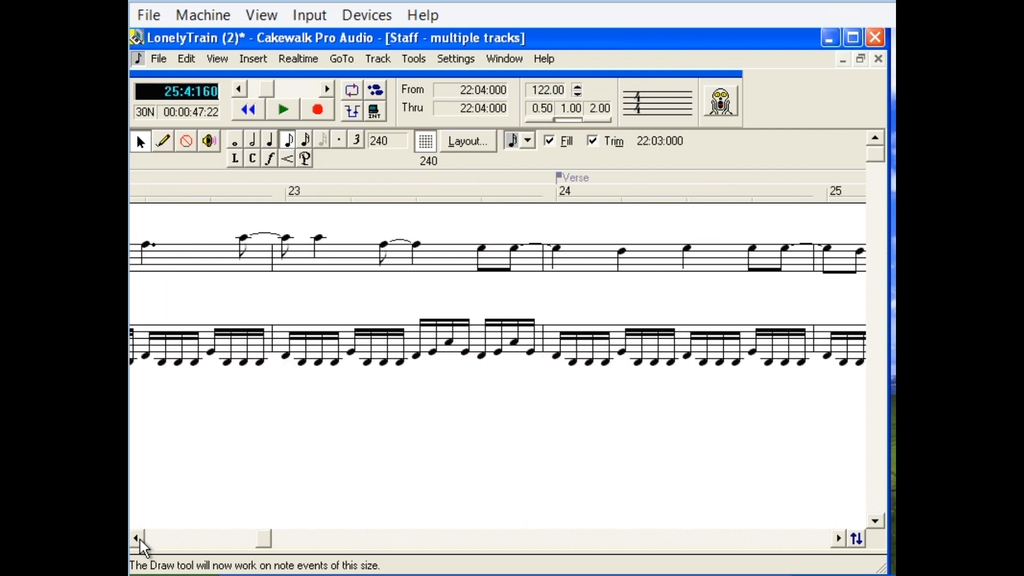
pyautogui.click(138, 538)
pyautogui.click(138, 538)
pyautogui.click(138, 538)
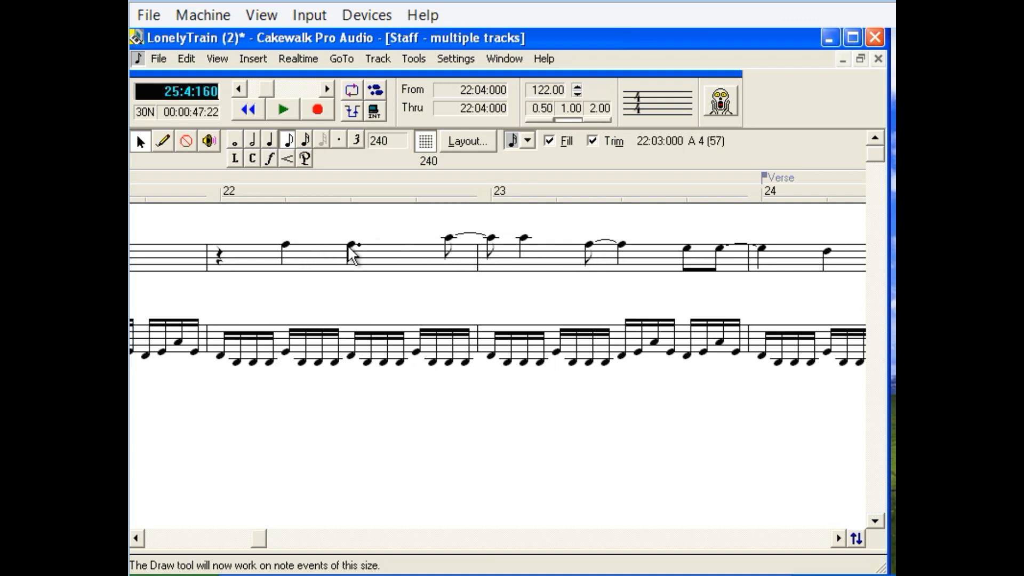
pyautogui.click(224, 193)
pyautogui.click(284, 111)
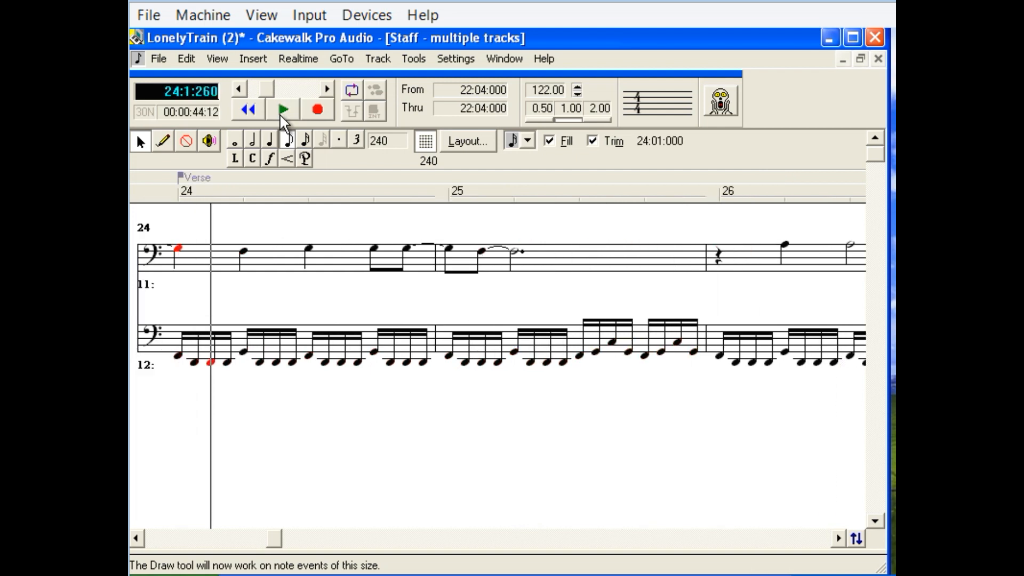
pyautogui.click(283, 119)
# Play both staves from measure 22 into measure 23, and place the song position on track 11's tied note at 23:02:240.
pyautogui.click(137, 539)
pyautogui.click(136, 539)
pyautogui.click(219, 198)
pyautogui.click(283, 113)
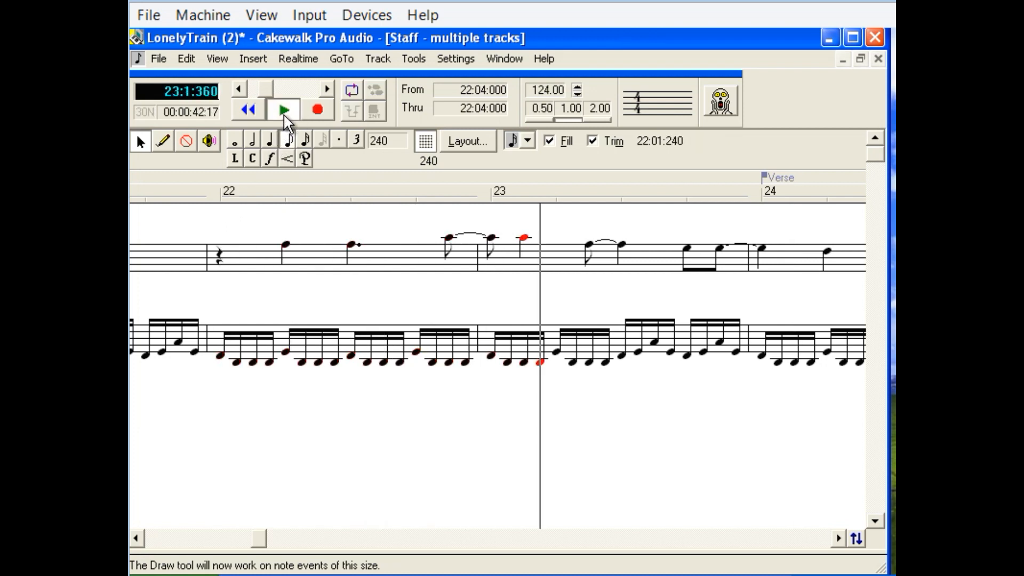
pyautogui.click(283, 113)
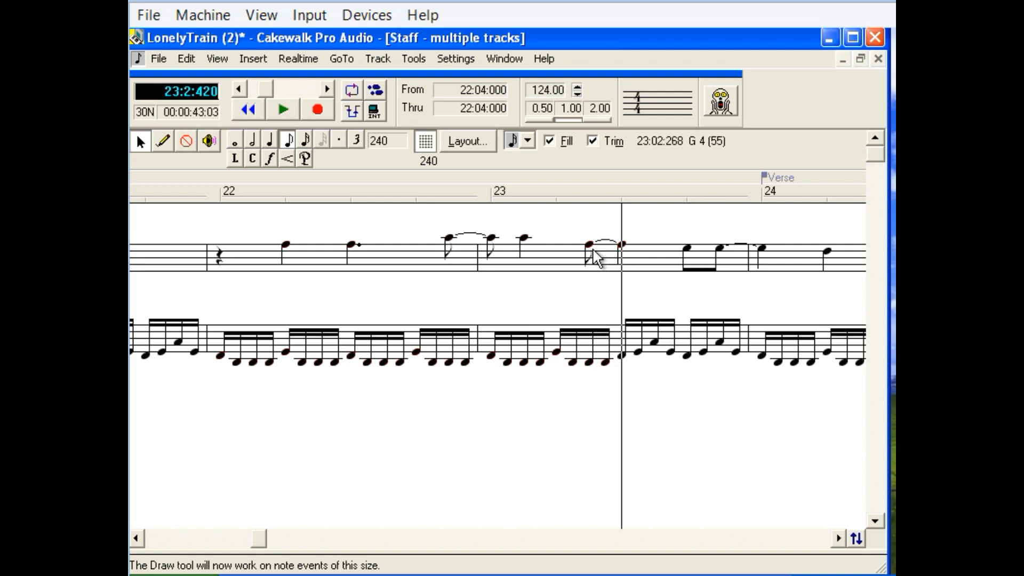
pyautogui.click(589, 199)
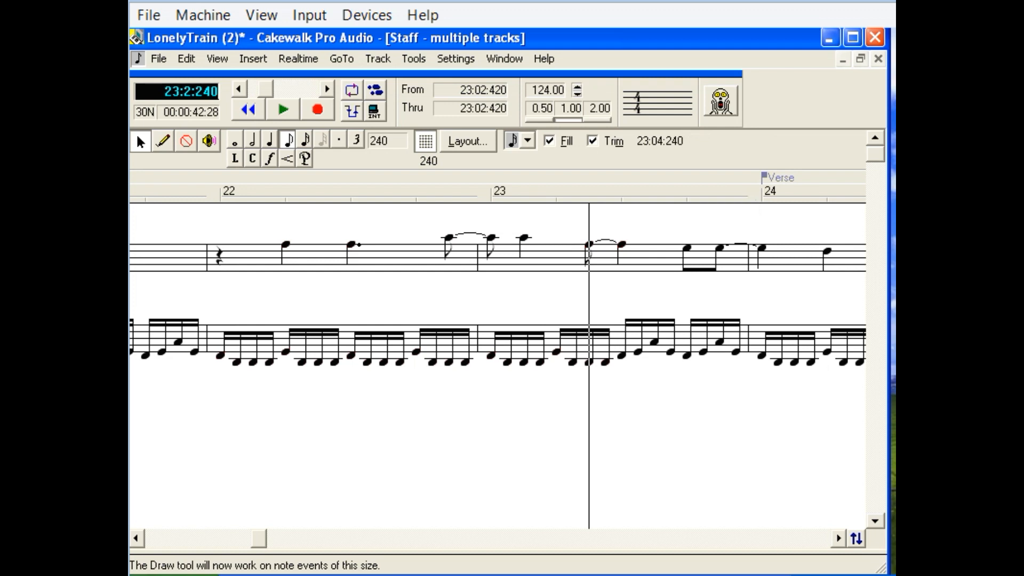
# Close the Staff view and bring the Track view back to the beginning of the song.
pyautogui.click(879, 59)
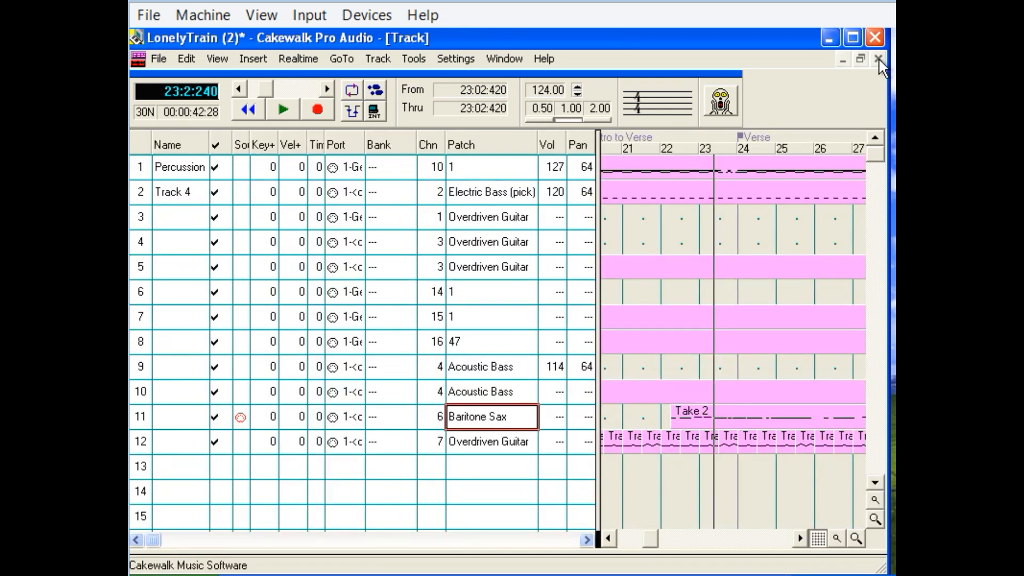
pyautogui.click(611, 538)
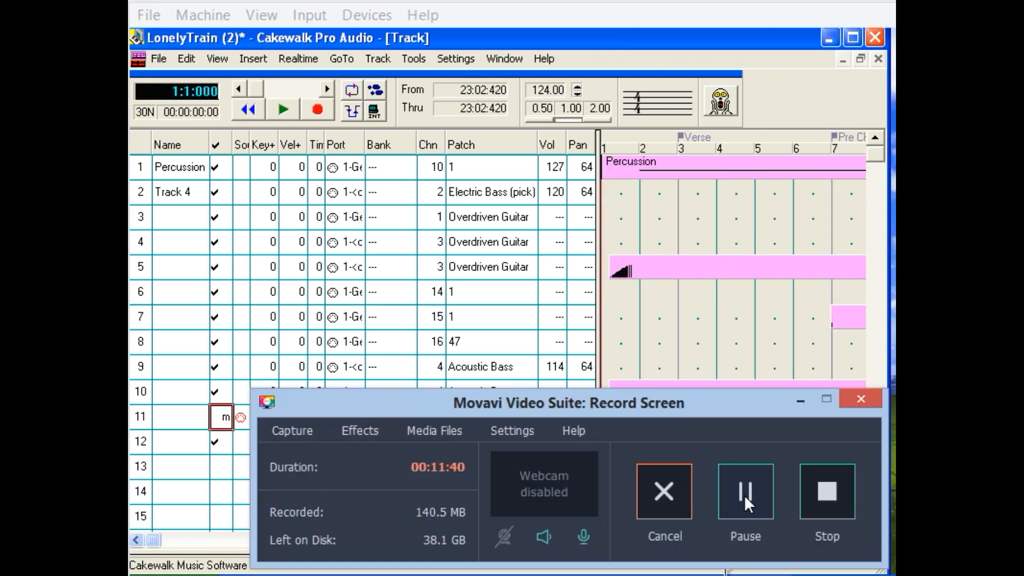
# Select the whole of track 7 in the Track view.
pyautogui.click(801, 401)
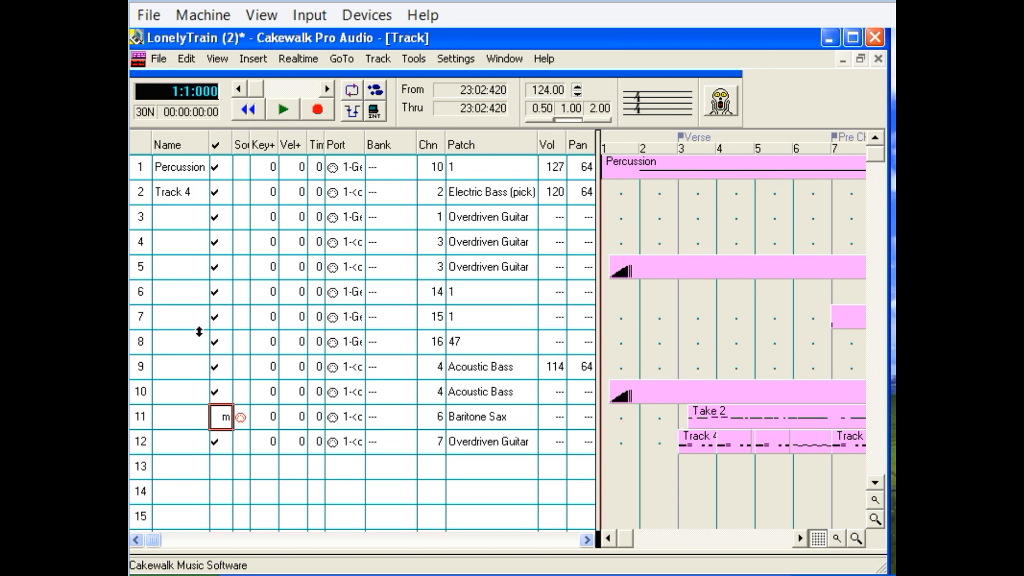
pyautogui.click(138, 318)
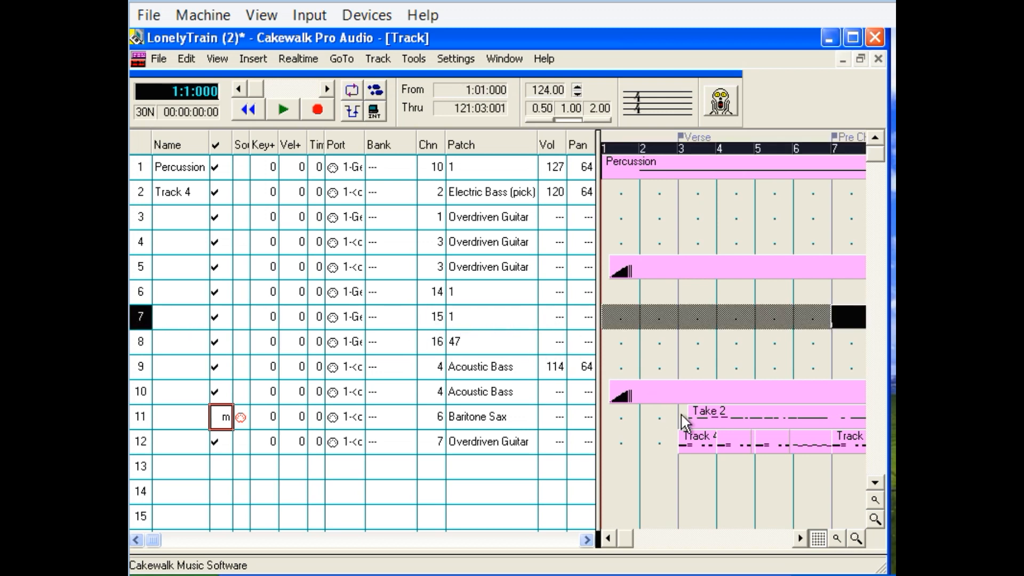
# Examine the events on track 7 from measure 1 through measure 13, comparing where they fall against the Pre Chorus marker.
pyautogui.click(800, 536)
pyautogui.click(801, 538)
pyautogui.click(800, 538)
pyautogui.click(801, 537)
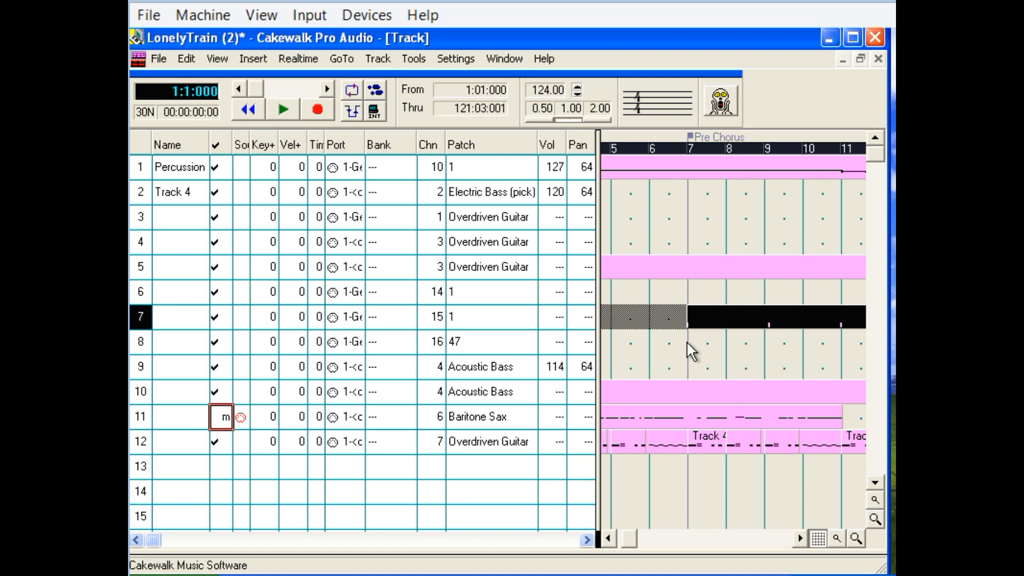
pyautogui.click(608, 538)
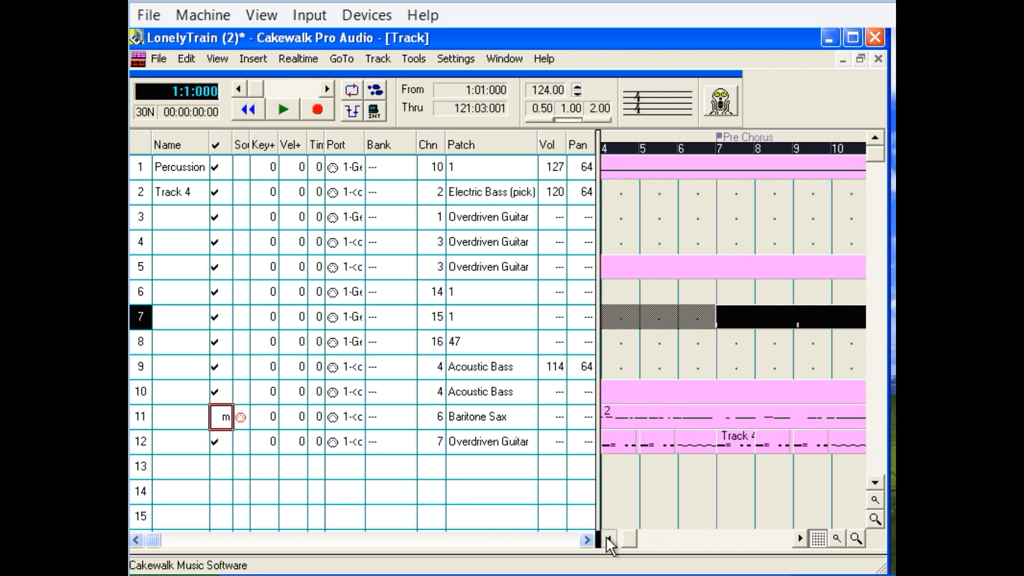
pyautogui.click(608, 537)
pyautogui.click(608, 537)
pyautogui.click(608, 538)
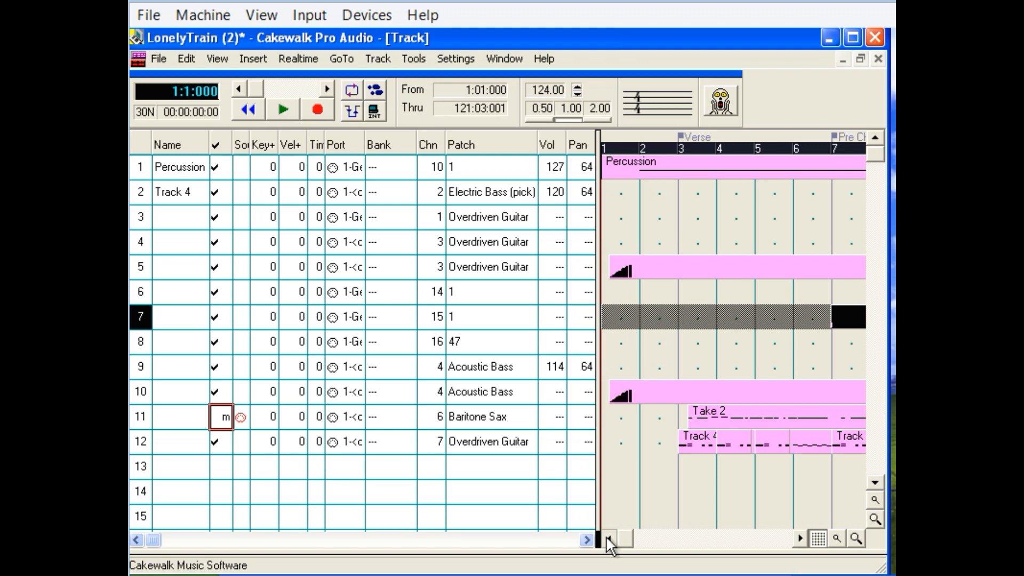
pyautogui.click(800, 537)
pyautogui.click(800, 538)
pyautogui.click(800, 538)
pyautogui.click(800, 538)
pyautogui.click(800, 538)
pyautogui.click(801, 537)
pyautogui.click(800, 538)
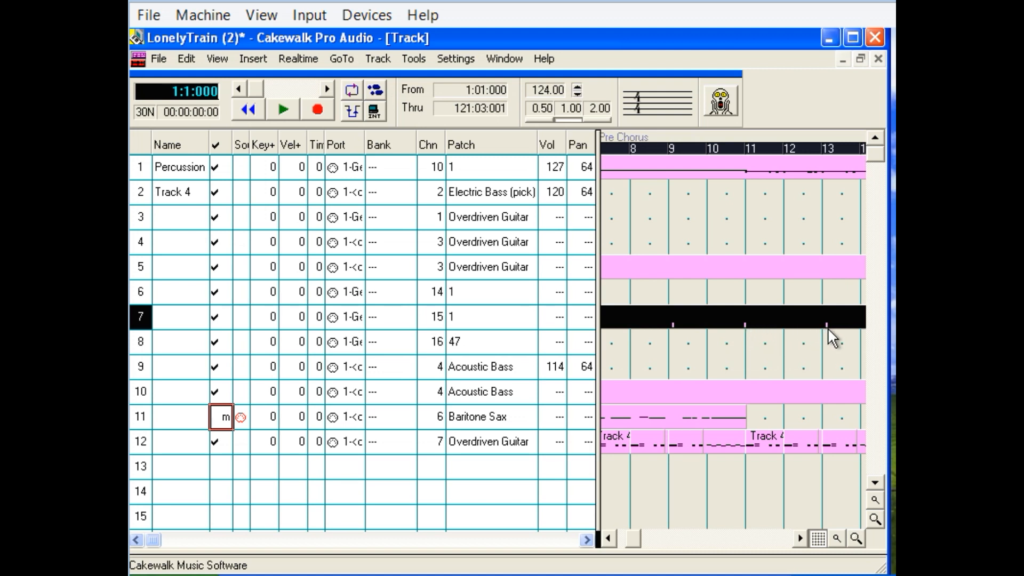
pyautogui.click(608, 538)
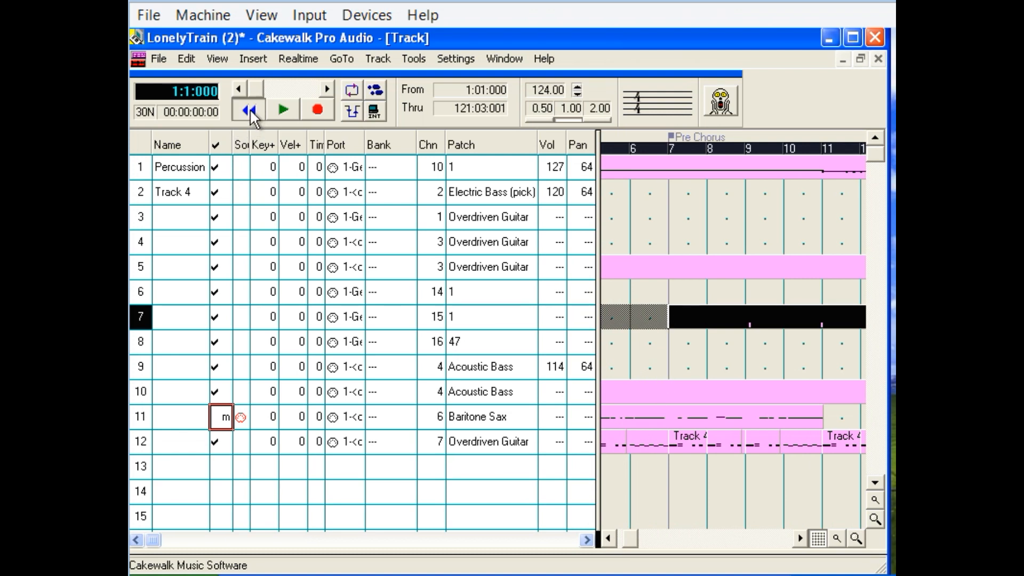
# Play the song from the beginning into measure 16 with track 11 muted, and rewind to the start.
pyautogui.click(627, 536)
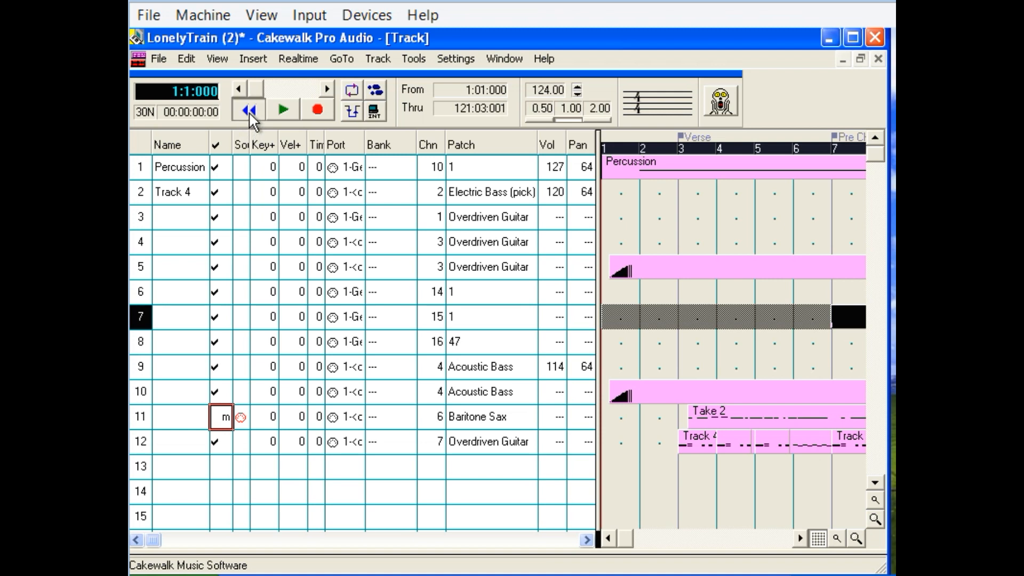
pyautogui.click(283, 110)
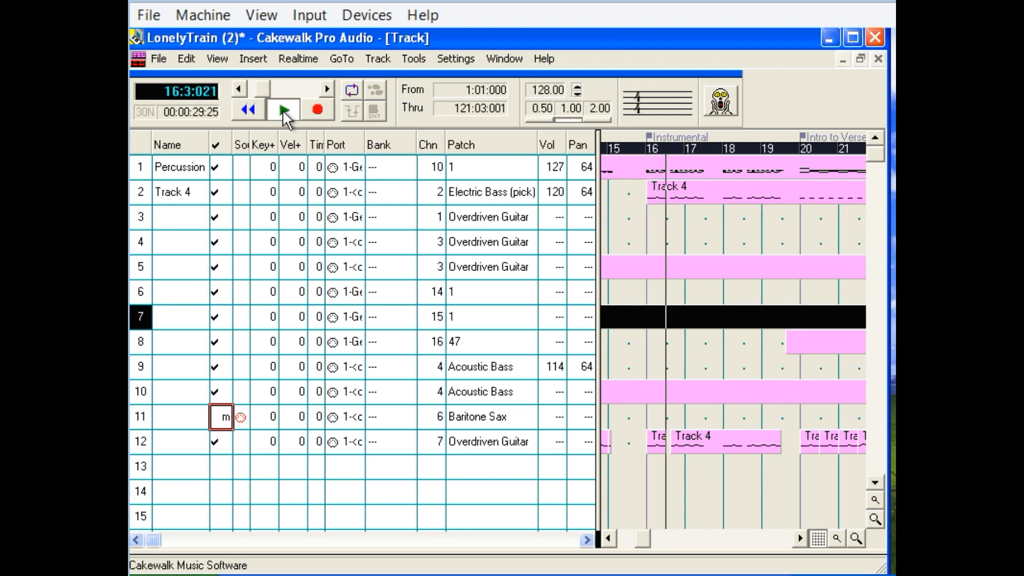
pyautogui.click(254, 109)
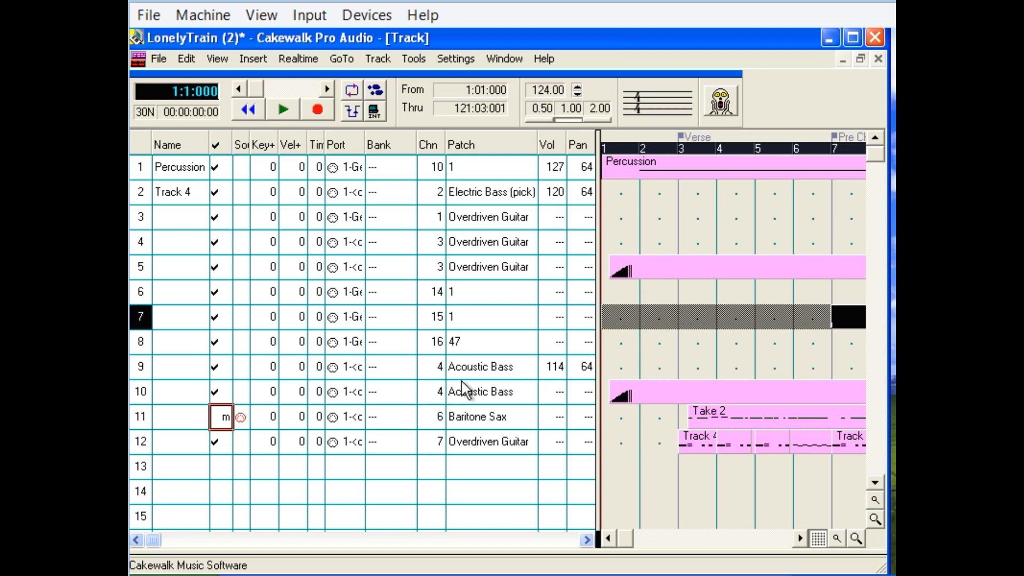
# Mute every track except Percussion track 1 and track 7.
pyautogui.click(221, 170)
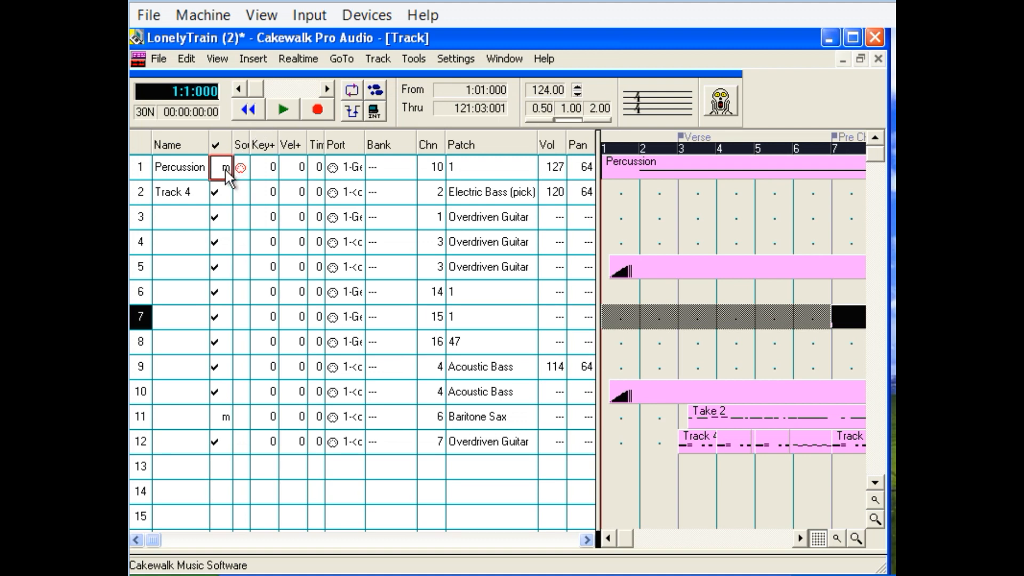
pyautogui.rightClick(228, 176)
pyautogui.click(275, 328)
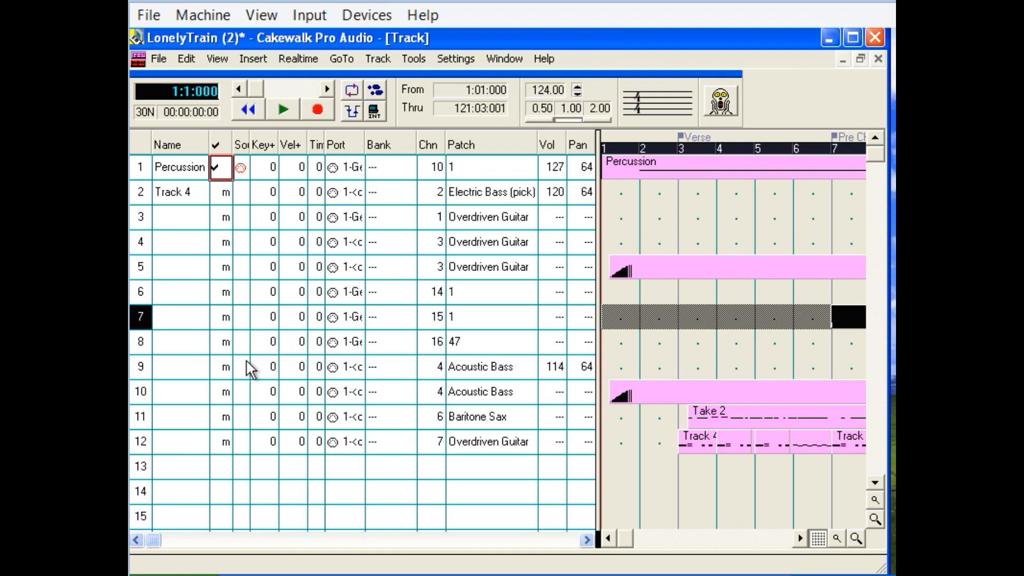
pyautogui.click(226, 320)
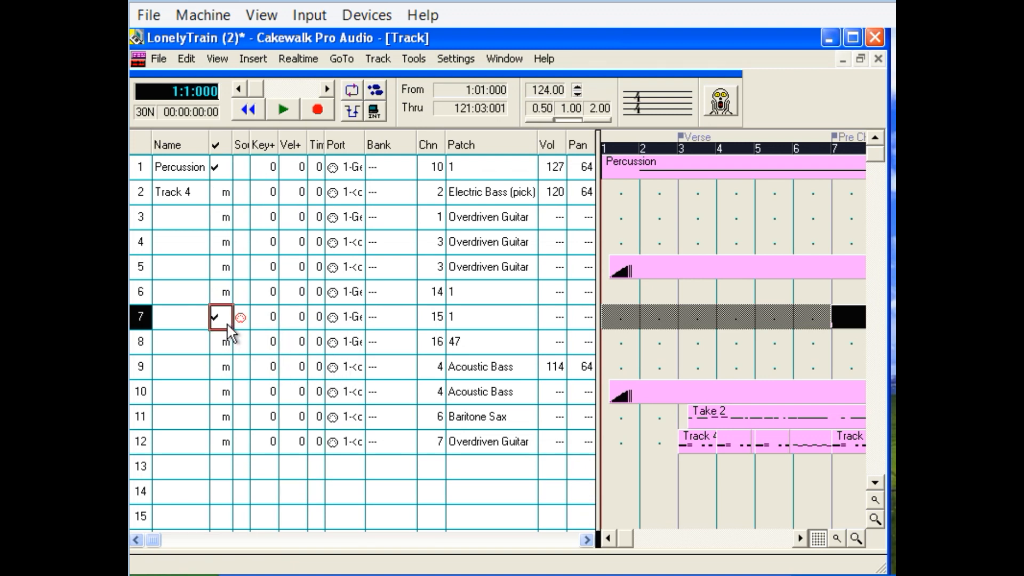
# Play tracks 1 and 7 from the beginning, mute the Percussion track during playback, and stop in measure 14.
pyautogui.click(283, 109)
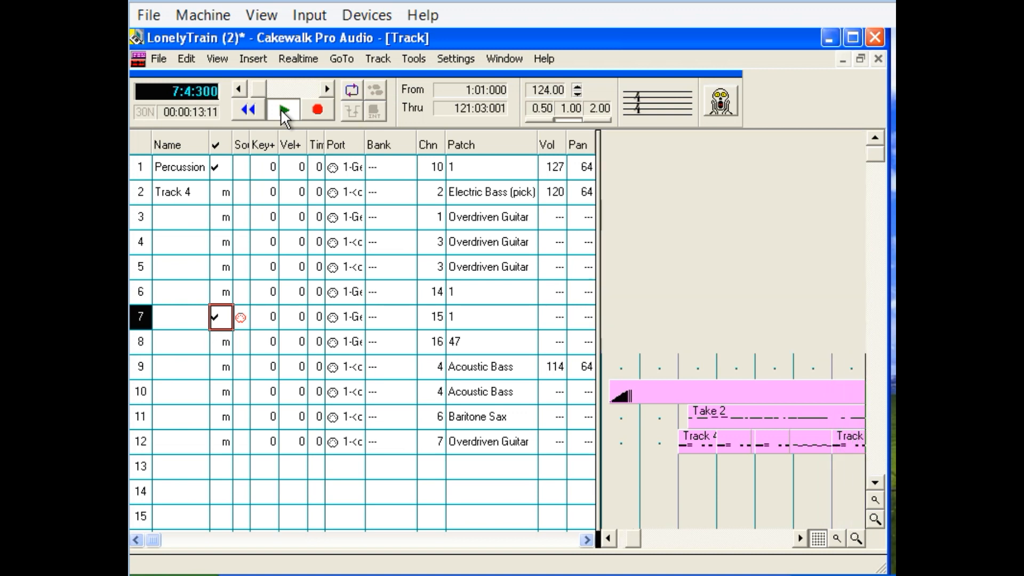
pyautogui.click(221, 168)
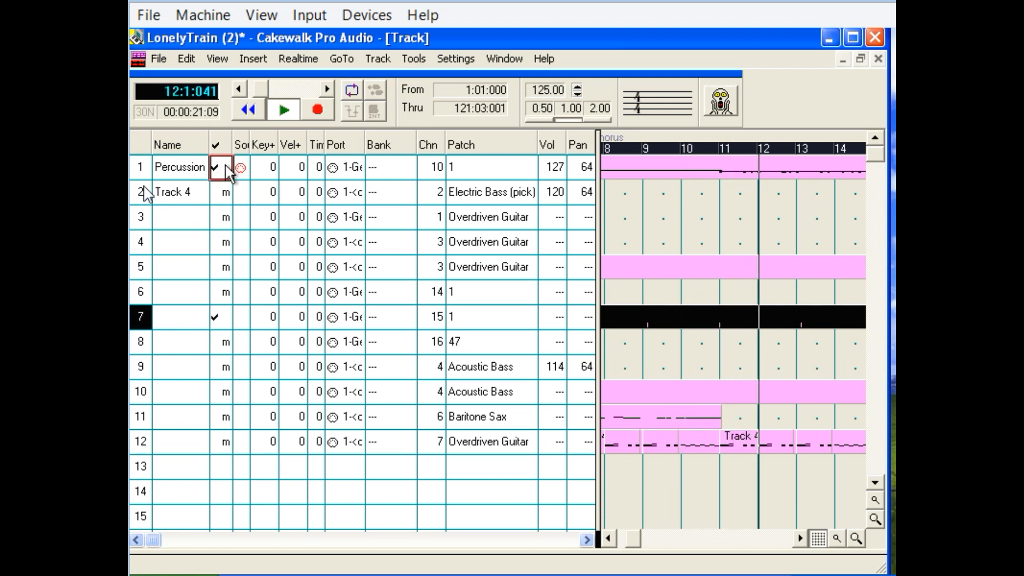
pyautogui.click(225, 169)
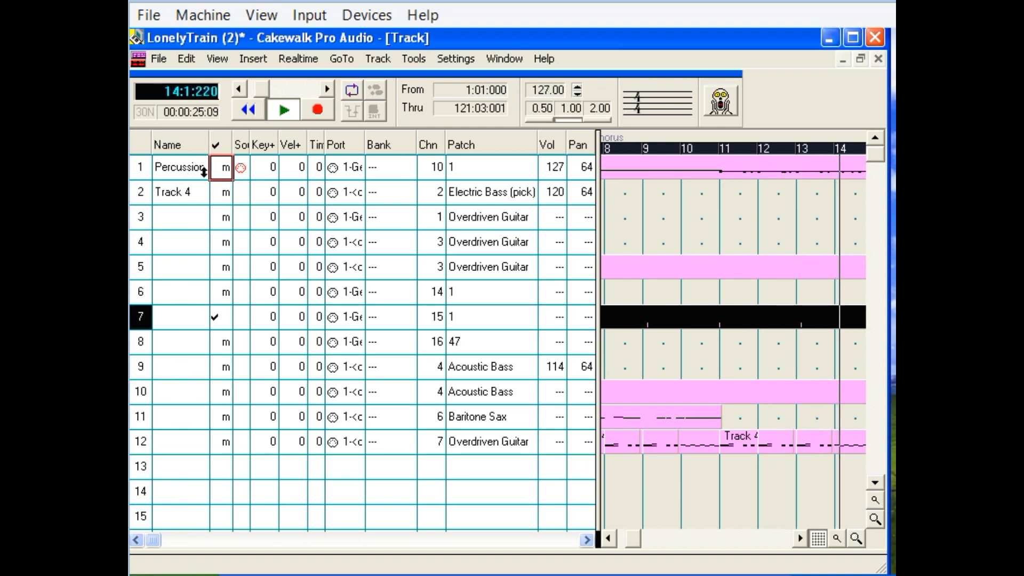
pyautogui.click(274, 108)
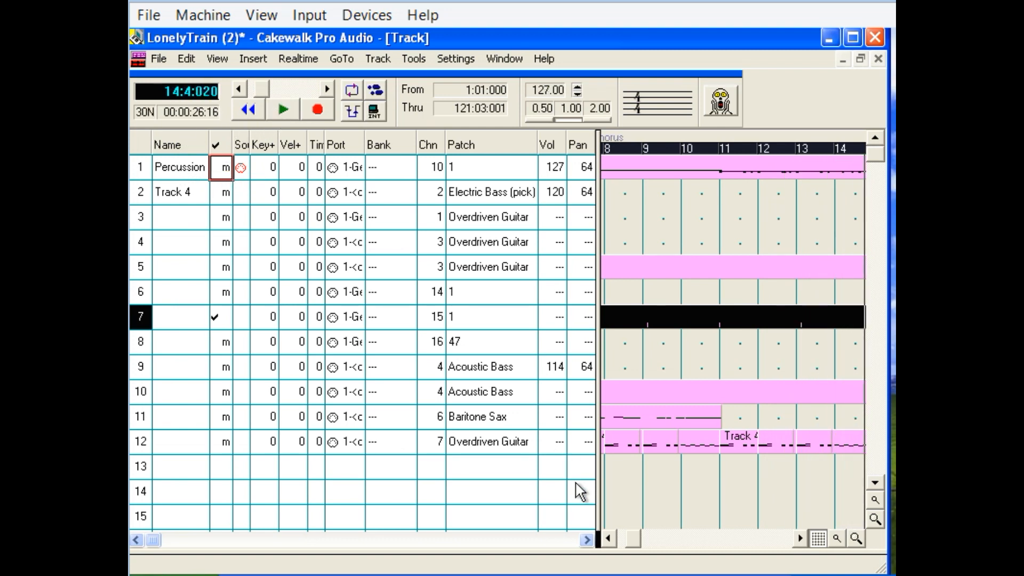
# Place the song position at 8:01:000 and play track 7 alone into measure 11.
pyautogui.click(607, 538)
pyautogui.click(607, 538)
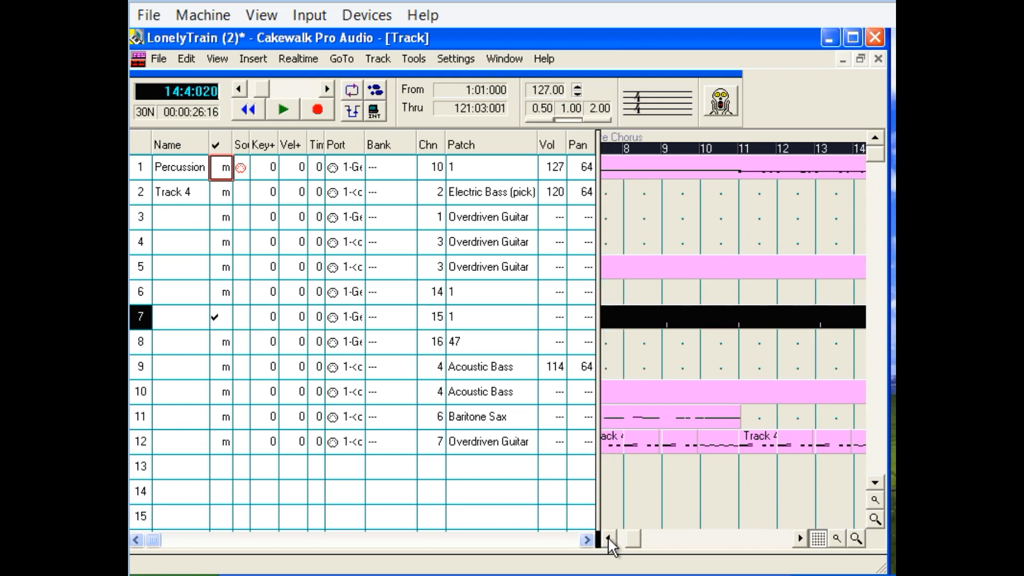
pyautogui.click(625, 499)
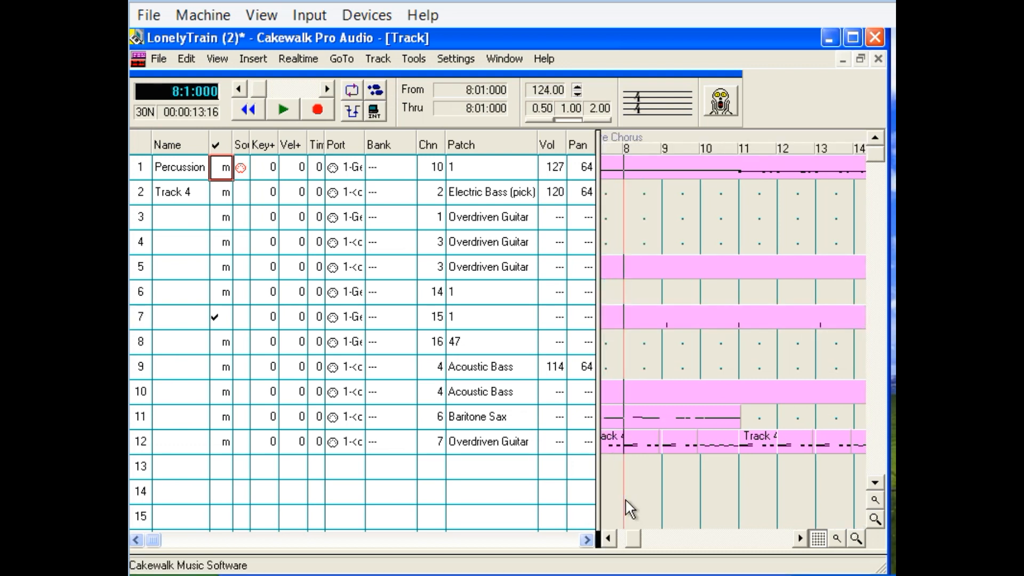
pyautogui.click(293, 111)
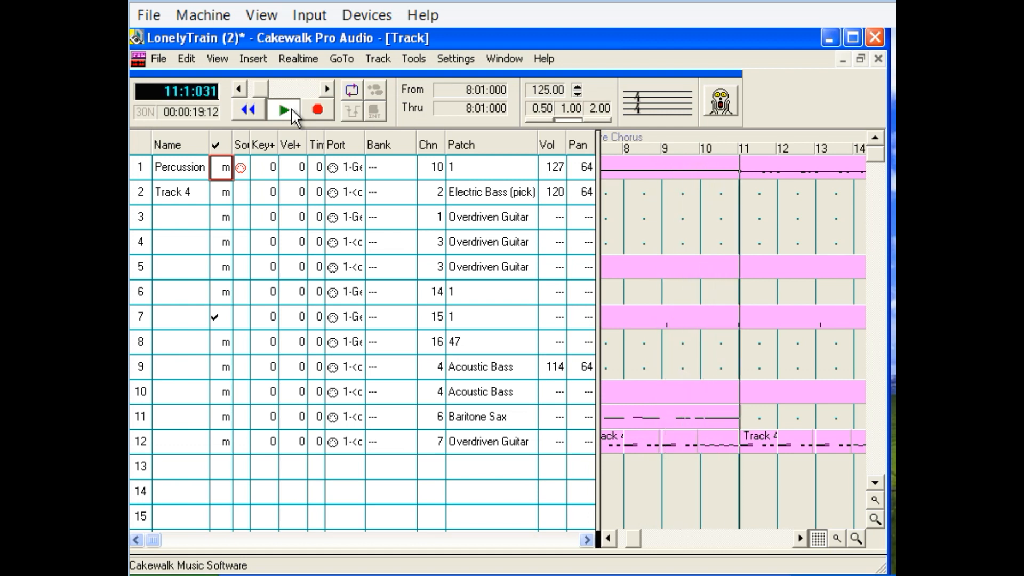
pyautogui.click(284, 106)
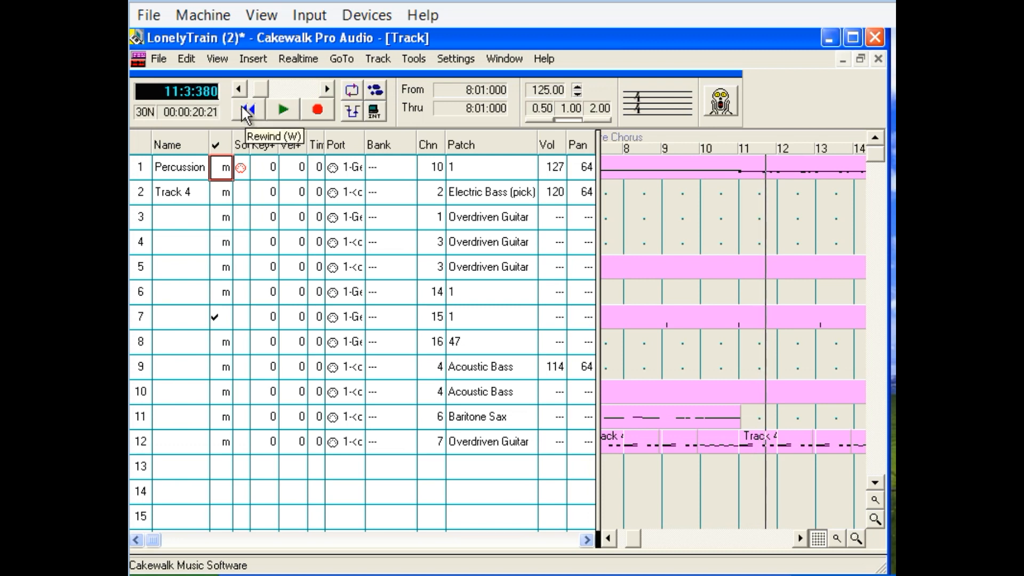
# Play track 7 alone from the beginning of the song into measure 14, and rewind to the start.
pyautogui.click(241, 104)
pyautogui.click(271, 109)
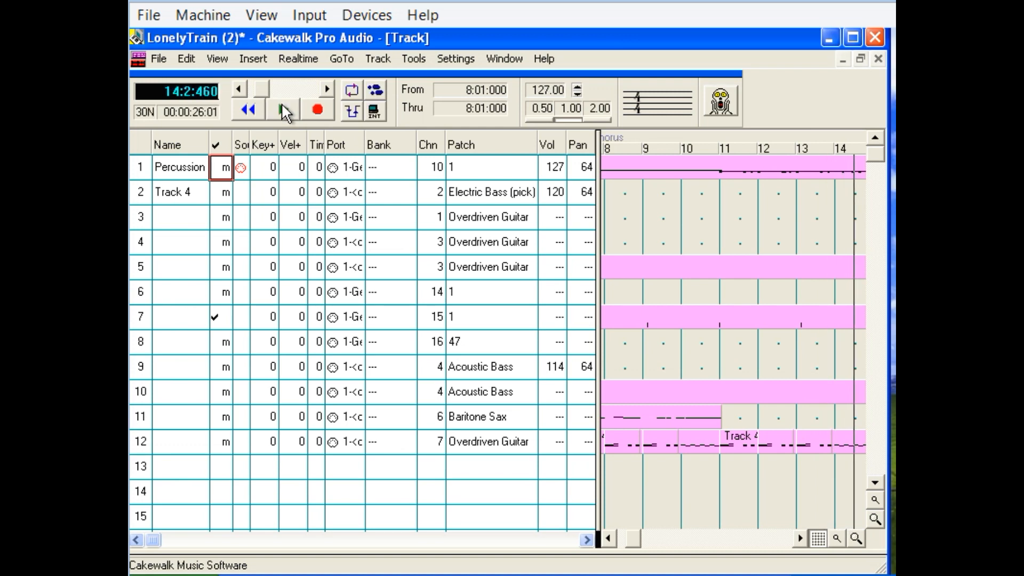
pyautogui.click(281, 103)
pyautogui.click(254, 106)
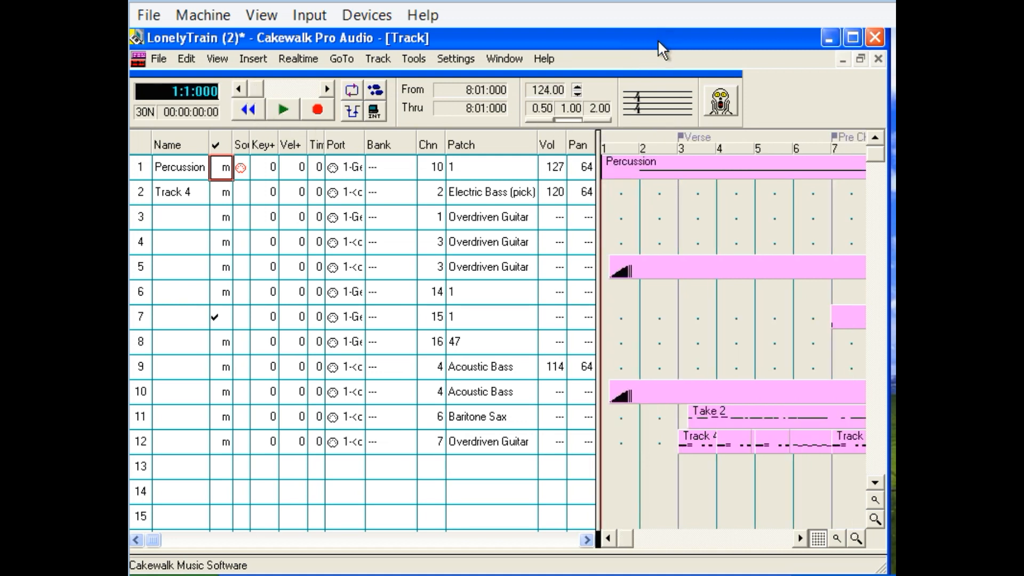